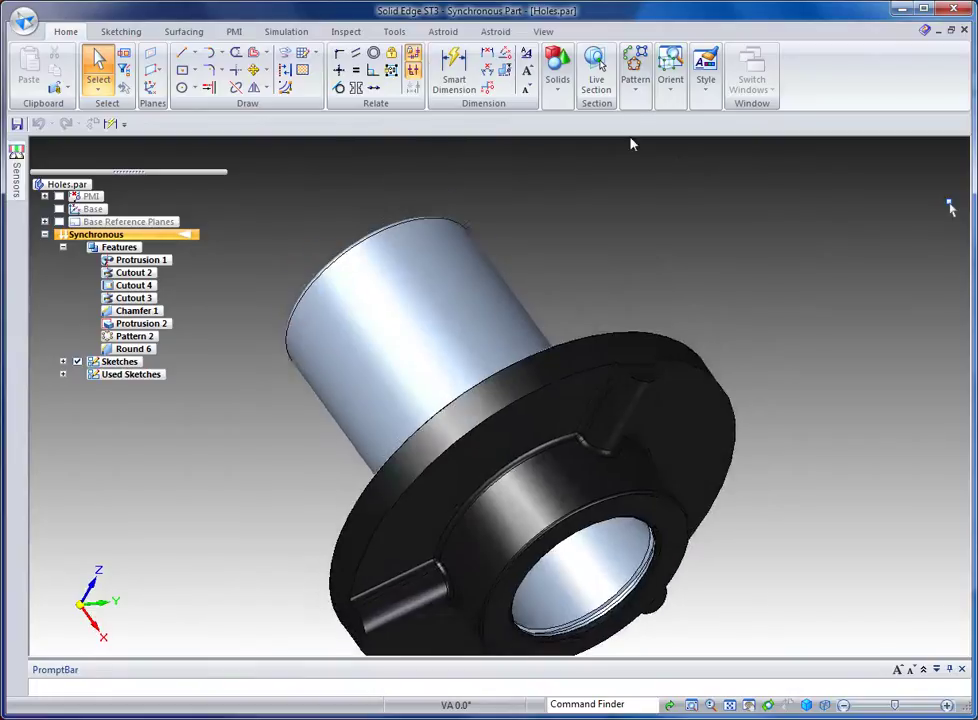
pyautogui.click(565, 93)
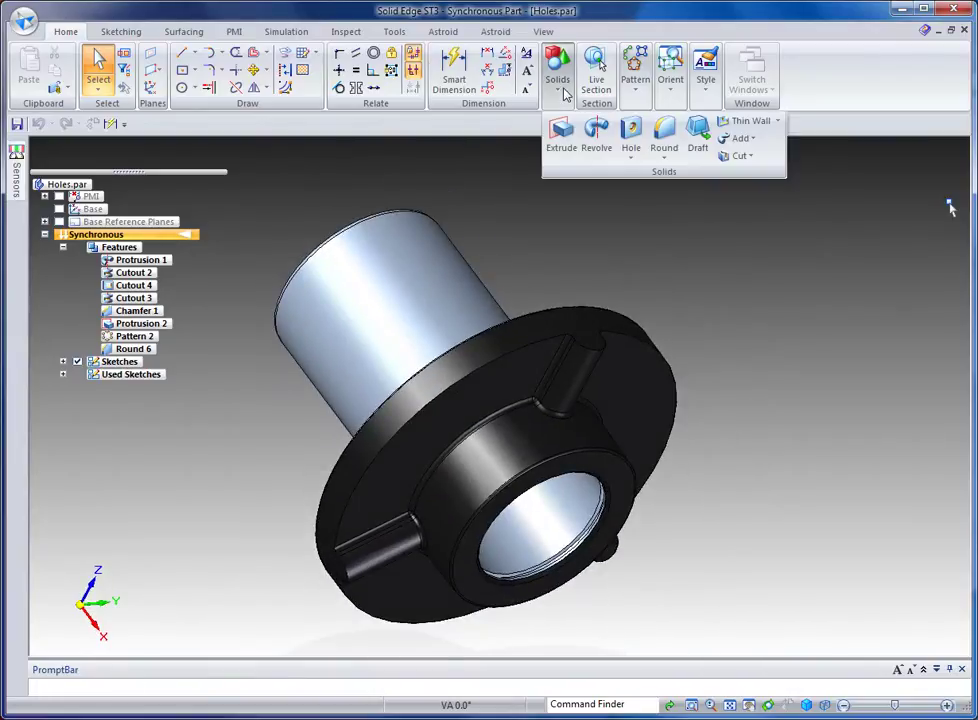
pyautogui.click(631, 128)
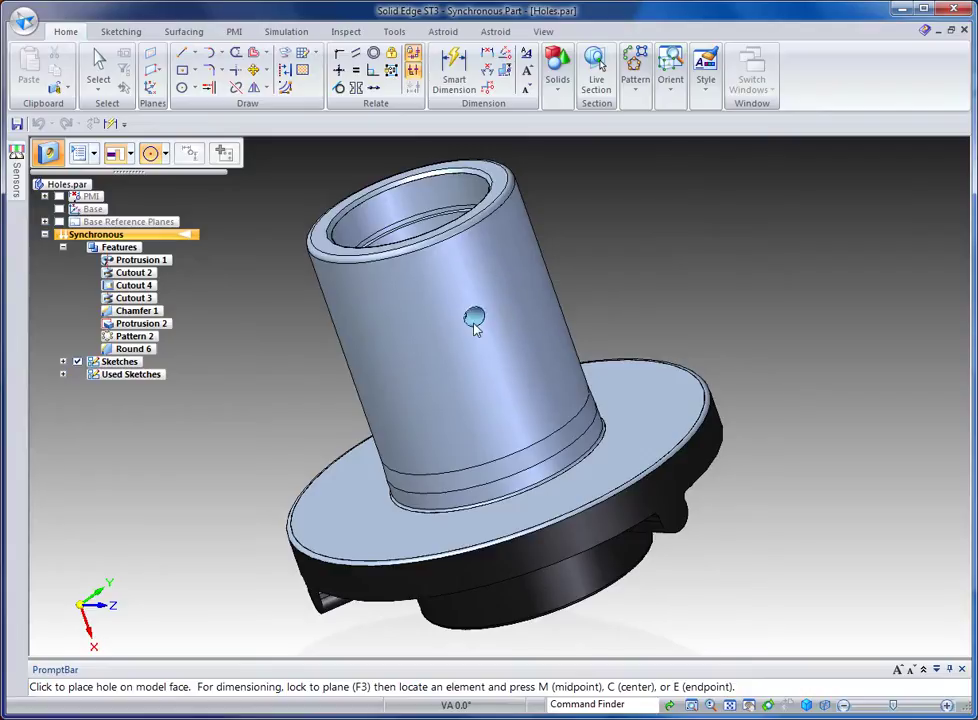
pyautogui.click(460, 356)
pyautogui.moveTo(663, 404); pyautogui.dragTo(637, 455, button='middle')
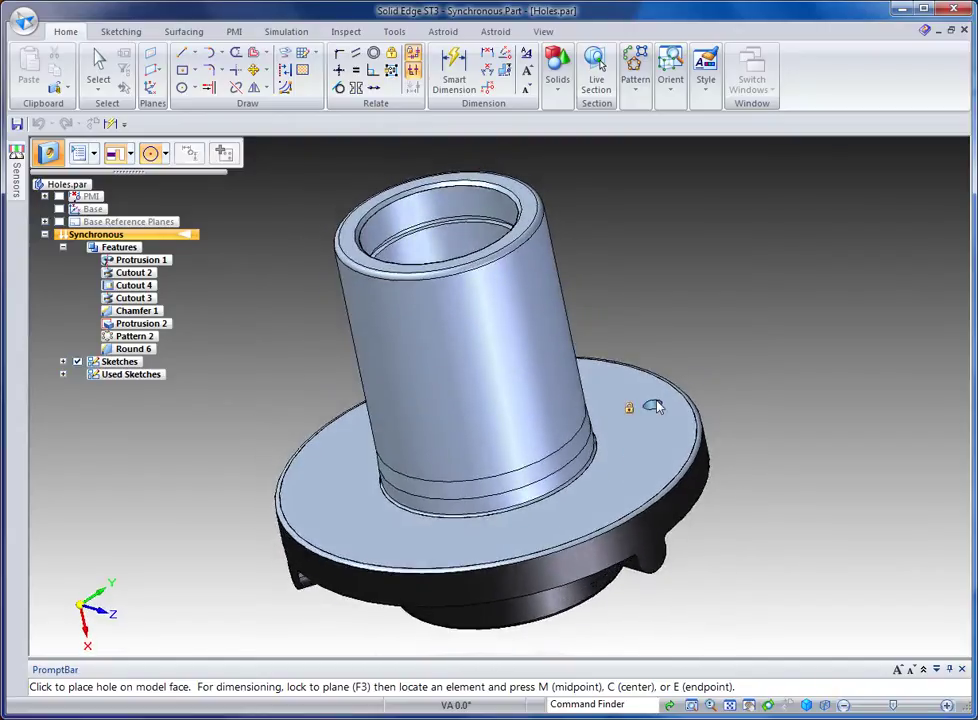
pyautogui.press('Escape')
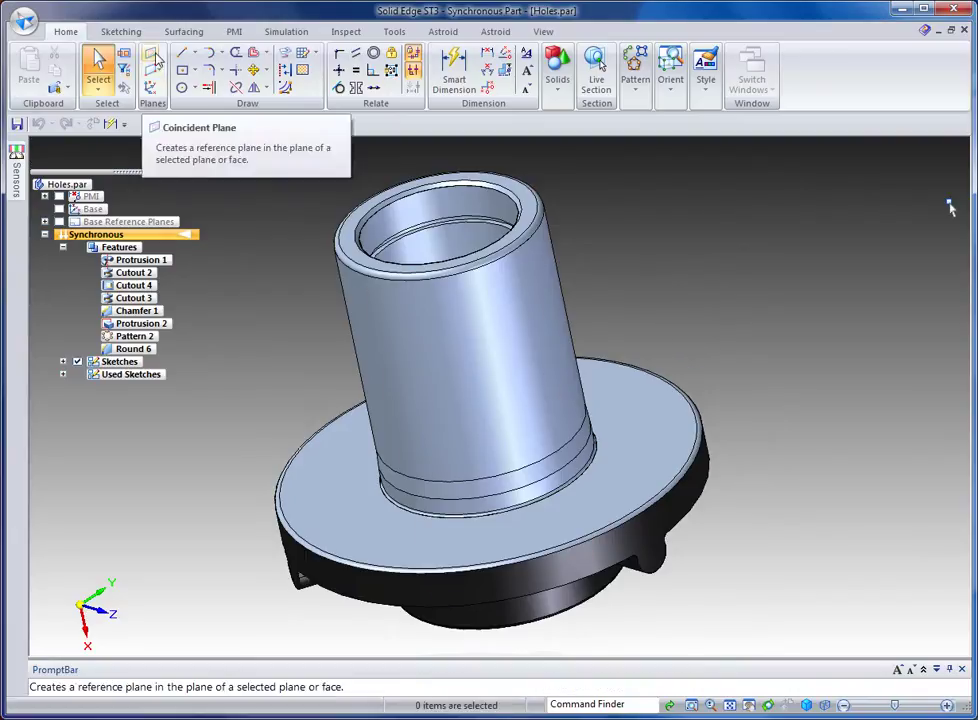
# Step: Create a coincident reference plane on the XY base plane through the cylinder's axis, showing the base planes for picking and hiding them again
pyautogui.click(59, 222)
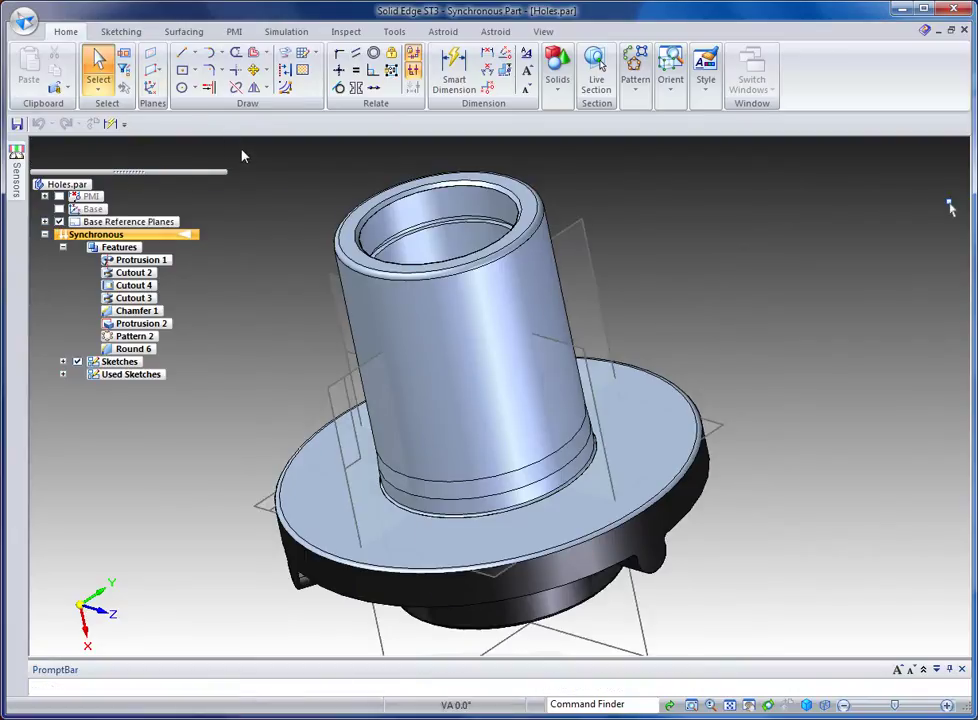
pyautogui.moveTo(243, 161)
pyautogui.mouseDown(button='middle')
pyautogui.moveTo(247, 195)
pyautogui.moveTo(232, 170)
pyautogui.mouseUp(button='middle')
pyautogui.click(150, 55)
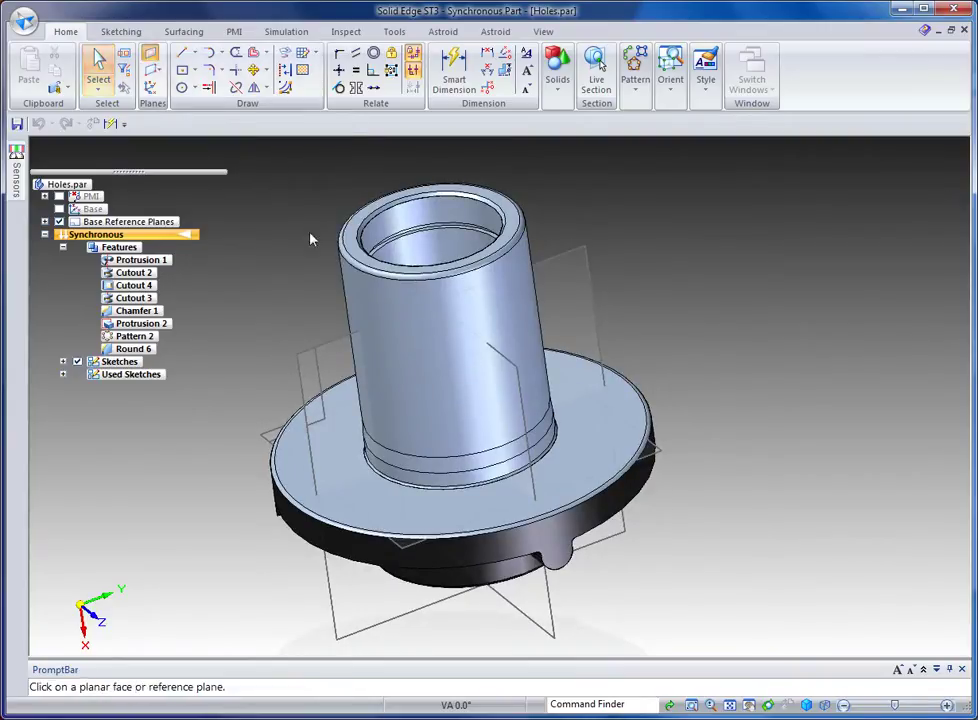
pyautogui.click(314, 360)
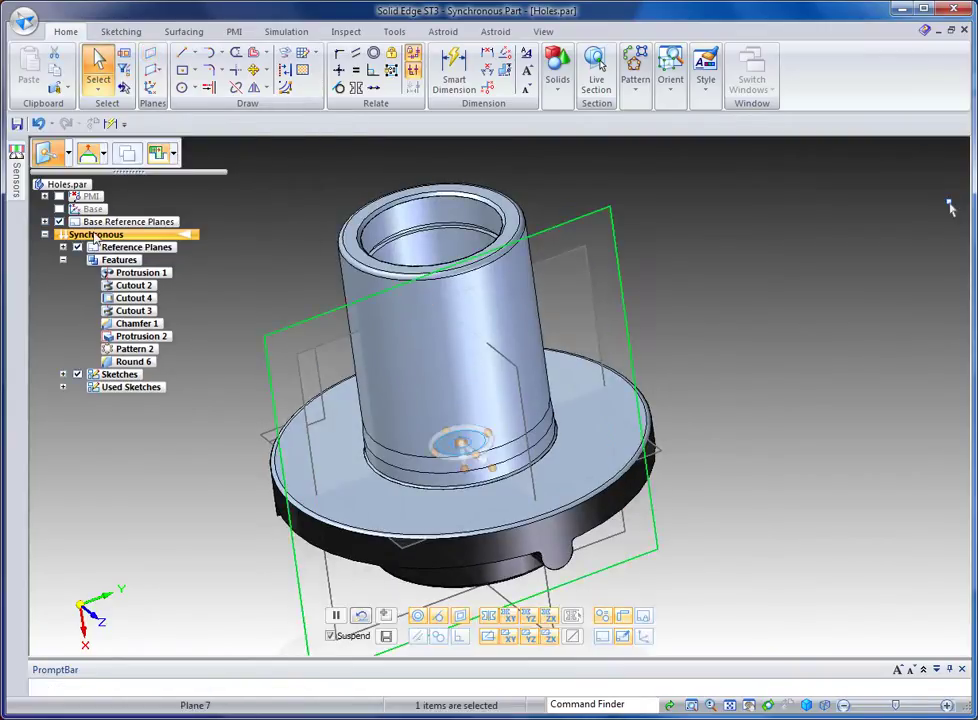
pyautogui.click(59, 221)
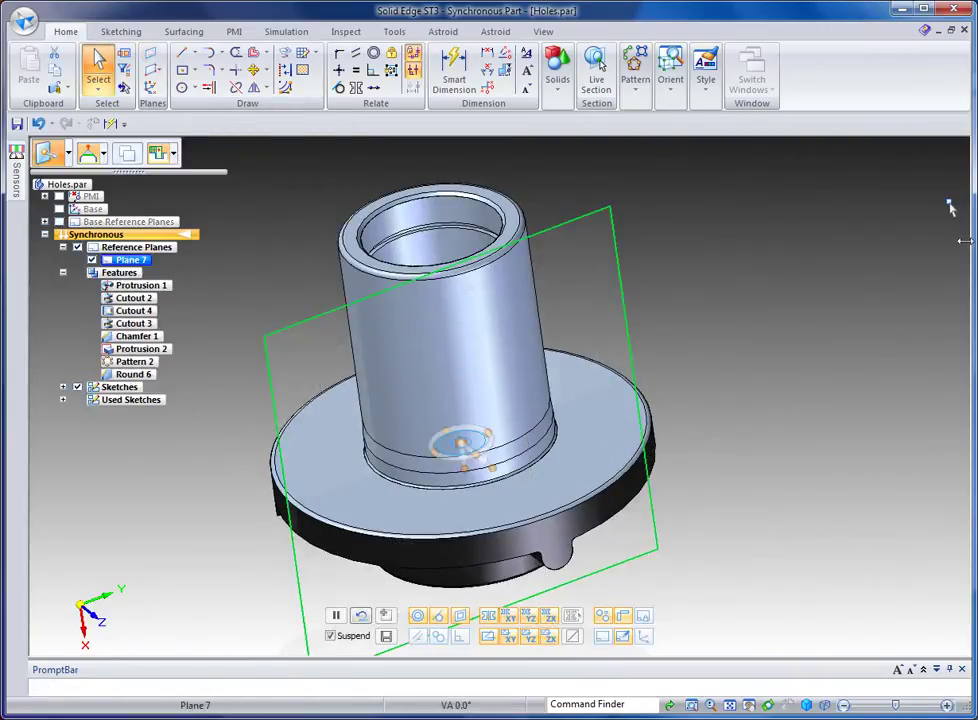
pyautogui.moveTo(700, 283); pyautogui.dragTo(600, 380, button='middle')
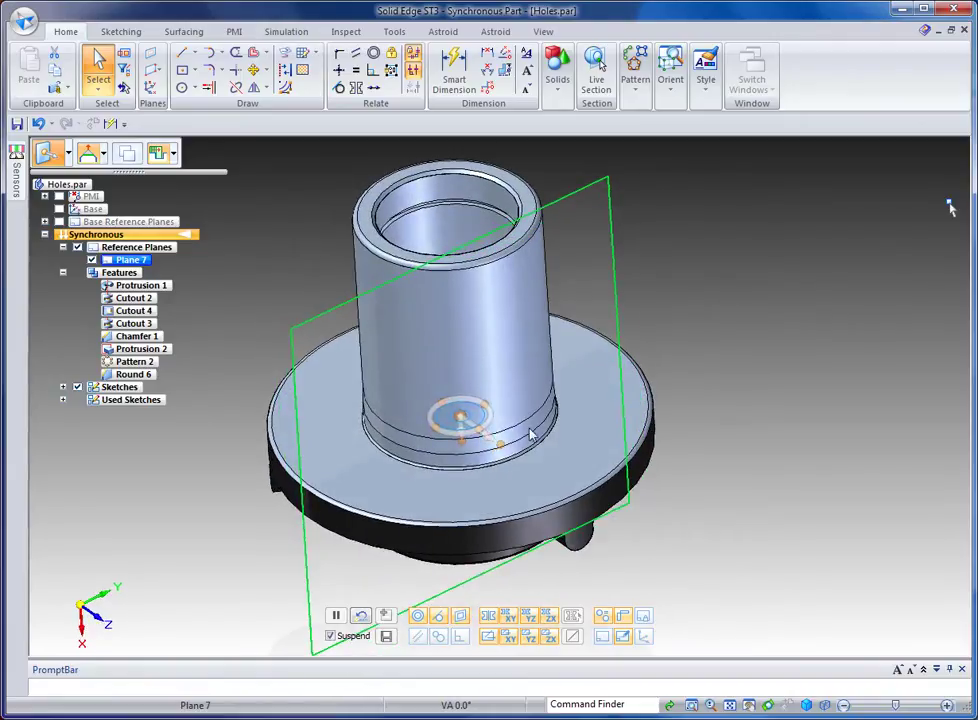
pyautogui.click(494, 437)
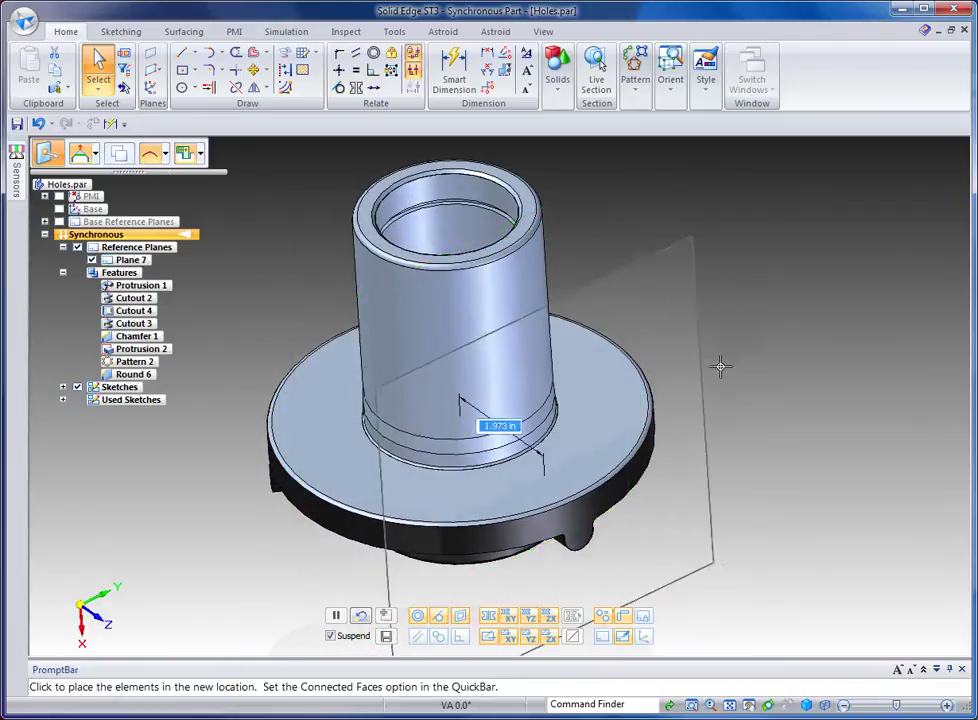
pyautogui.press('Escape')
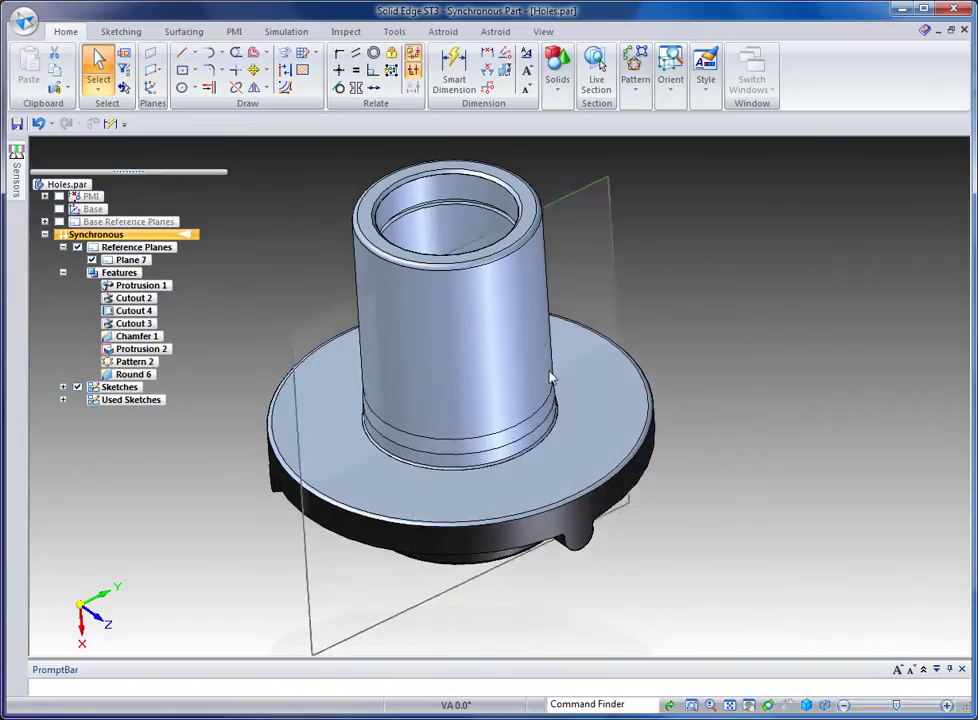
pyautogui.click(501, 397)
pyautogui.click(497, 418)
pyautogui.click(493, 418)
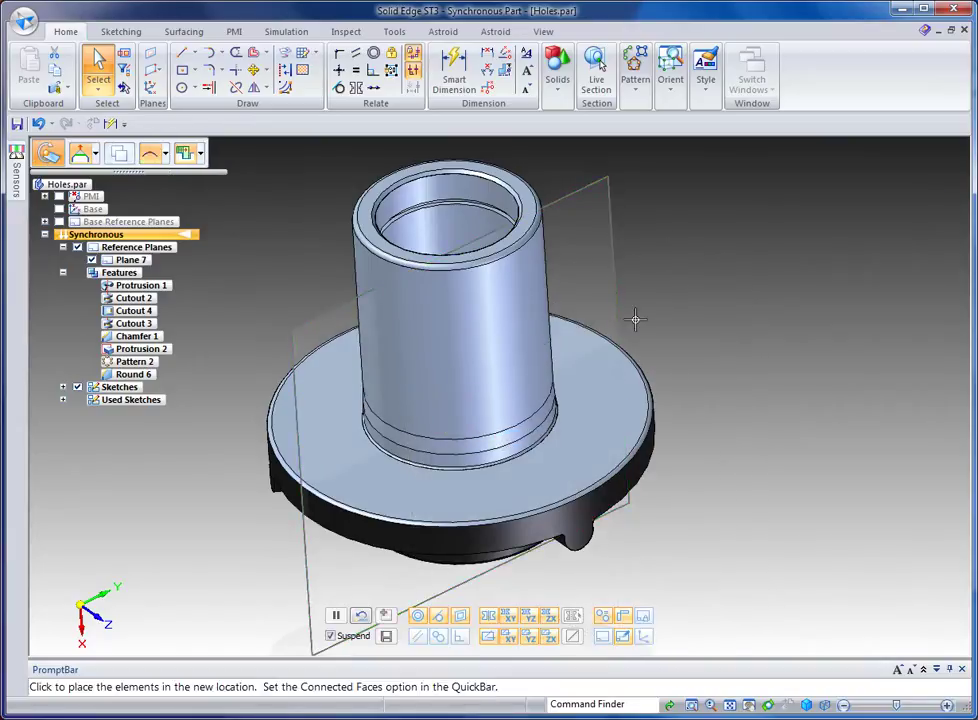
pyautogui.click(695, 485)
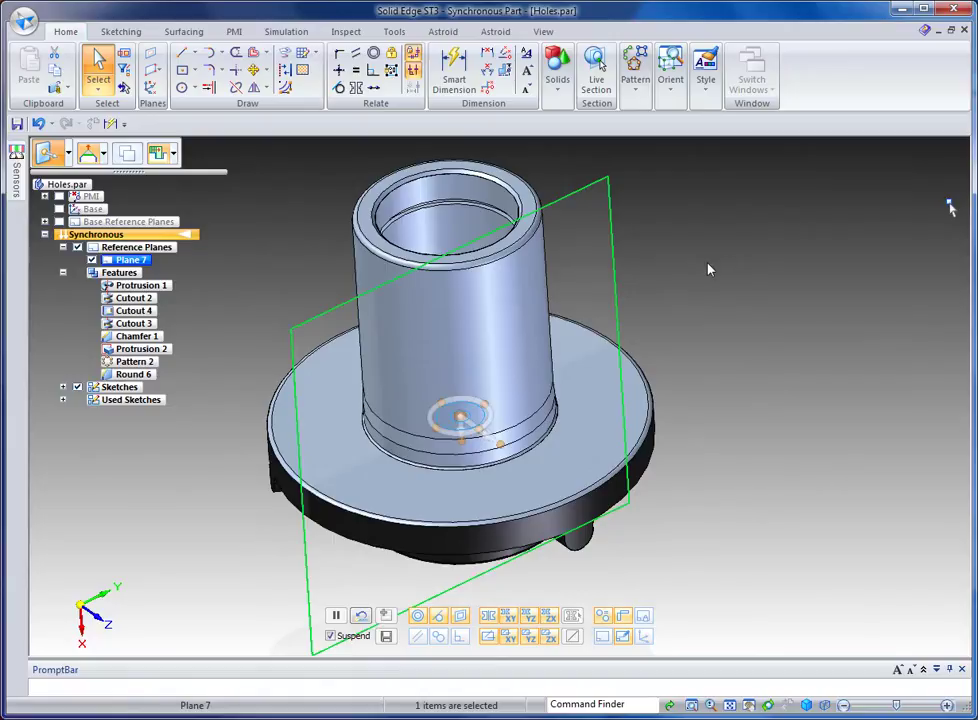
# Step: Move the new reference plane along its normal to the silhouette point of the cylinder's outer top edge, and deselect it
pyautogui.click(495, 443)
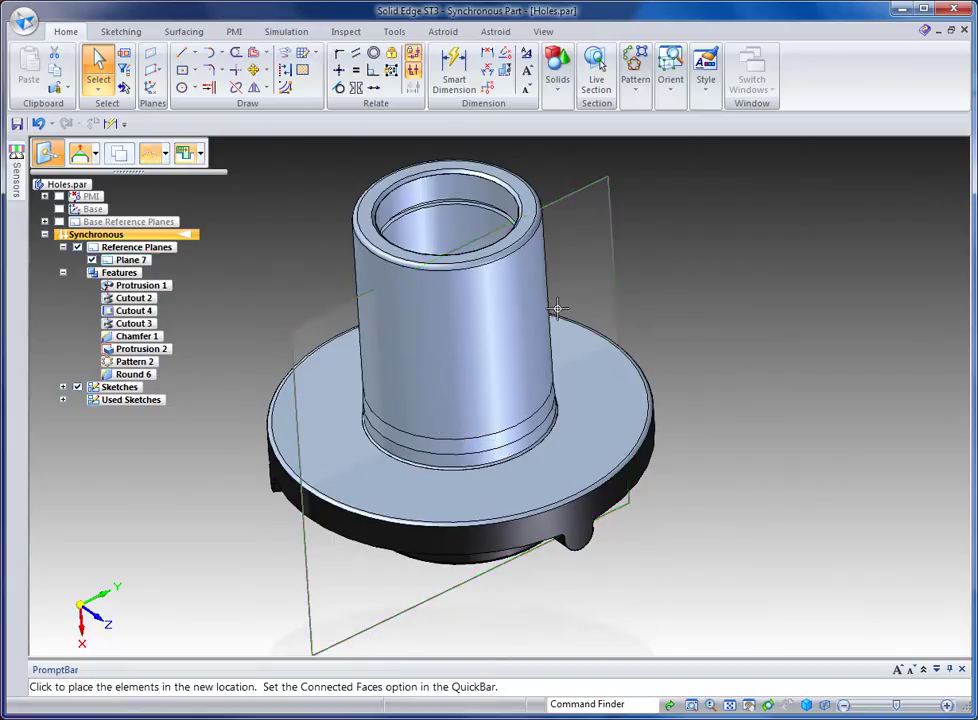
pyautogui.moveTo(673, 251); pyautogui.dragTo(627, 226, button='middle')
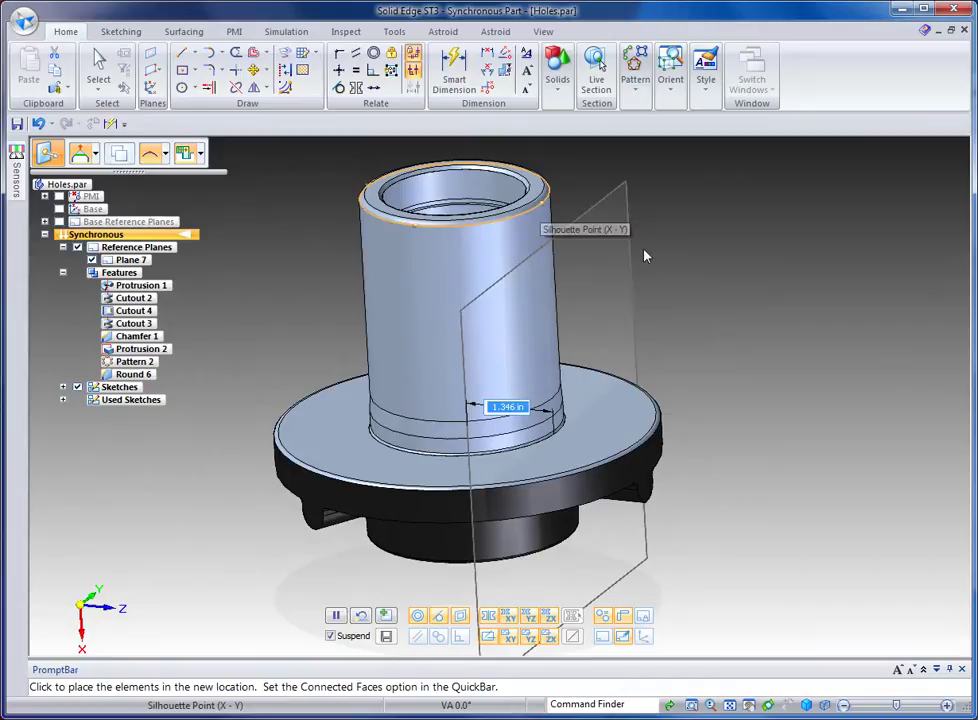
pyautogui.click(537, 218)
pyautogui.moveTo(828, 229); pyautogui.dragTo(472, 181, button='middle')
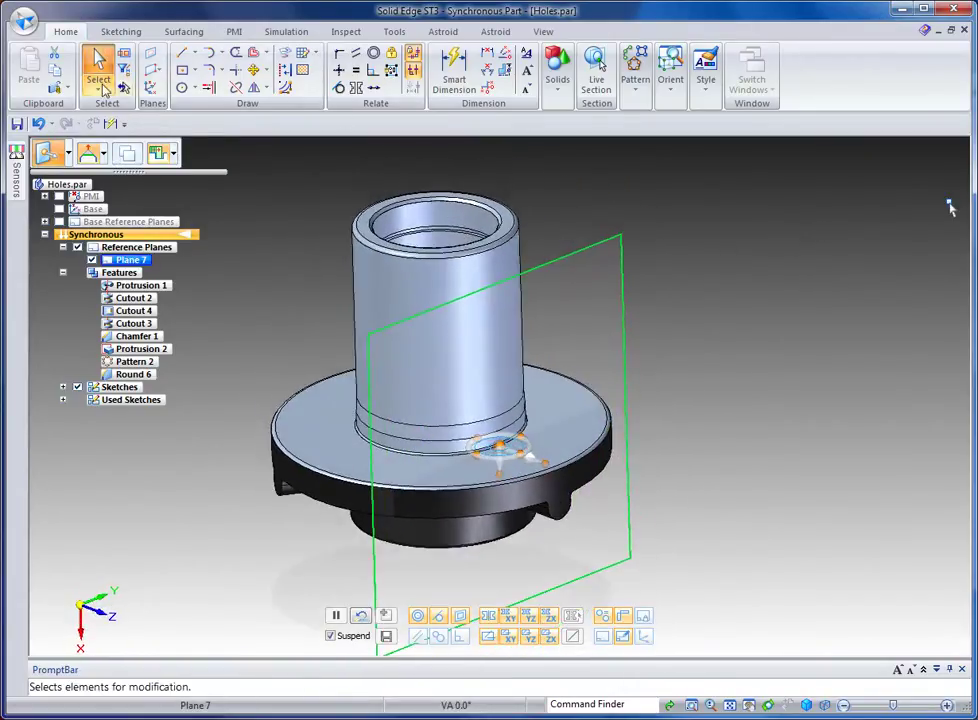
pyautogui.press('Escape')
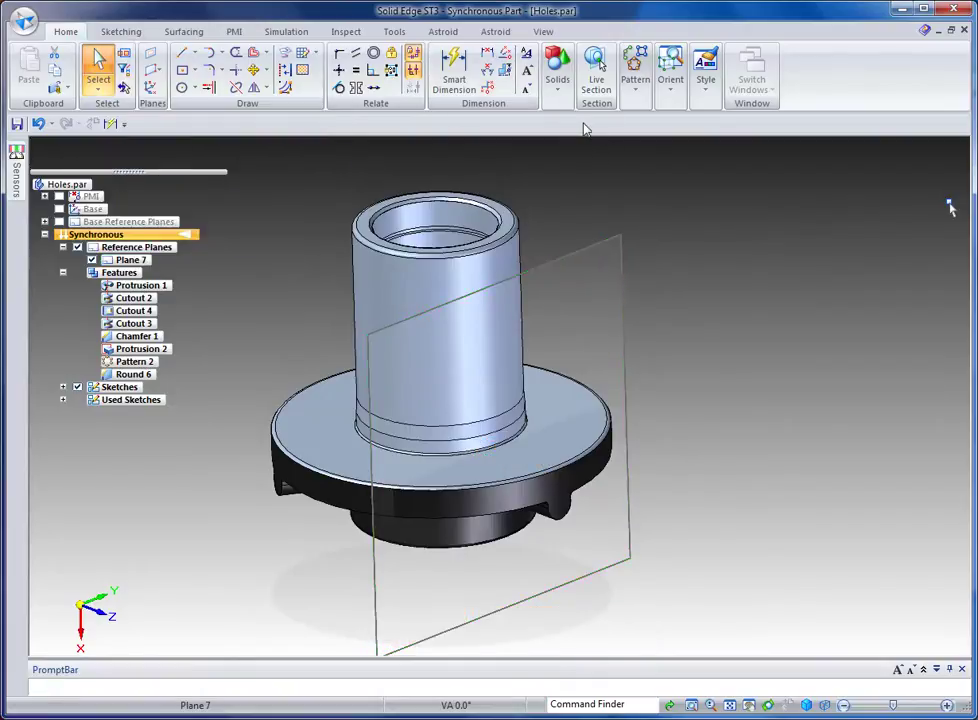
# Step: Start a hole locked to the new reference plane, with the part viewed face-on in wireframe
pyautogui.click(560, 90)
pyautogui.click(640, 132)
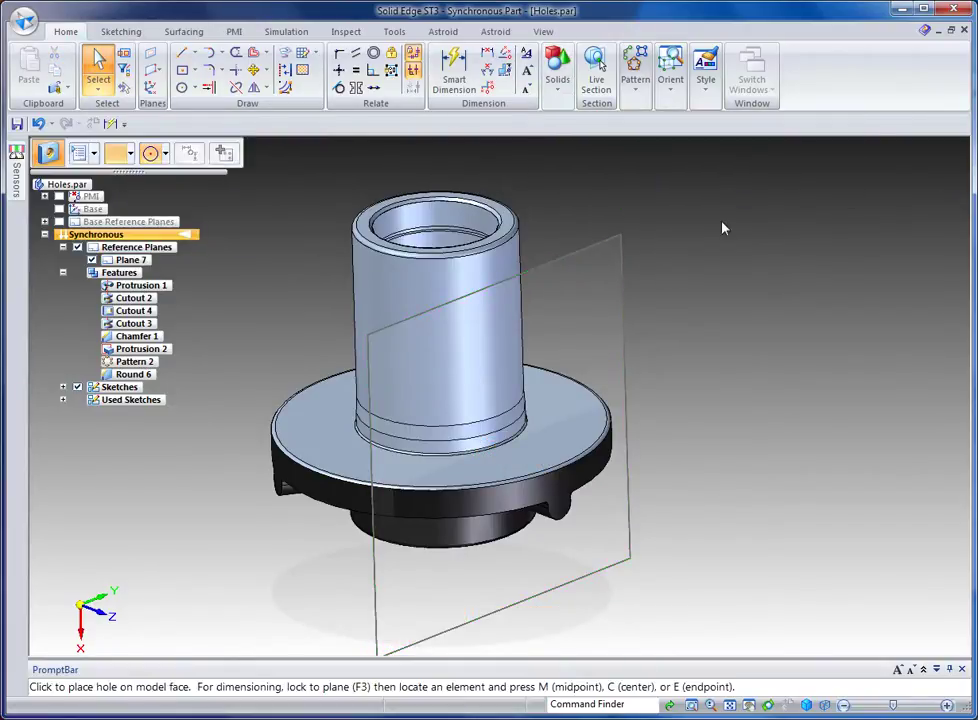
pyautogui.click(613, 279)
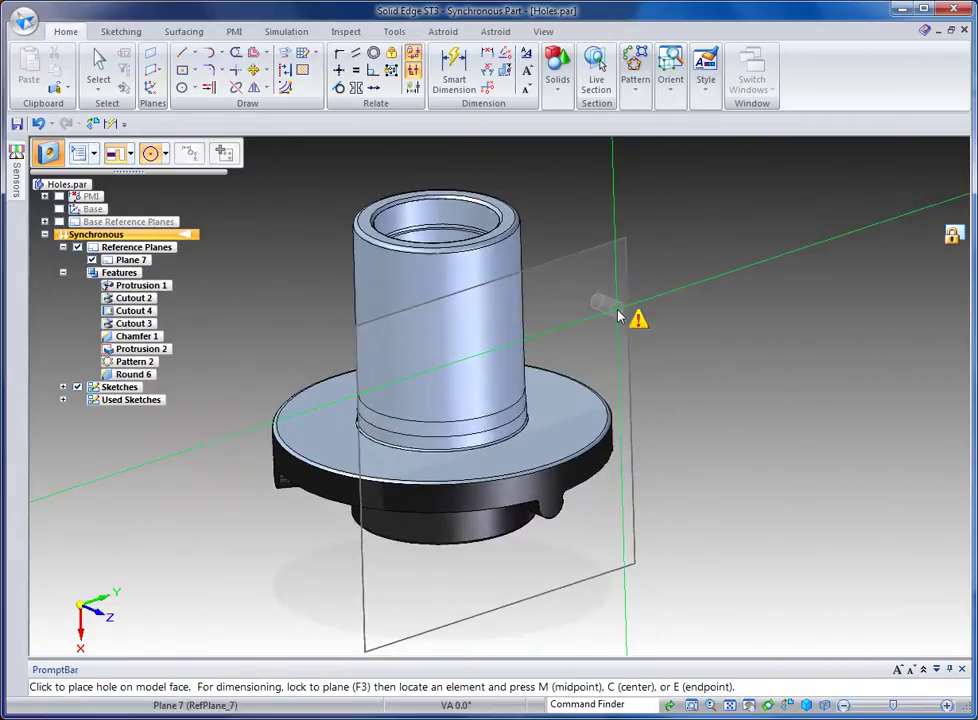
pyautogui.hotkey('ctrl', 'h')
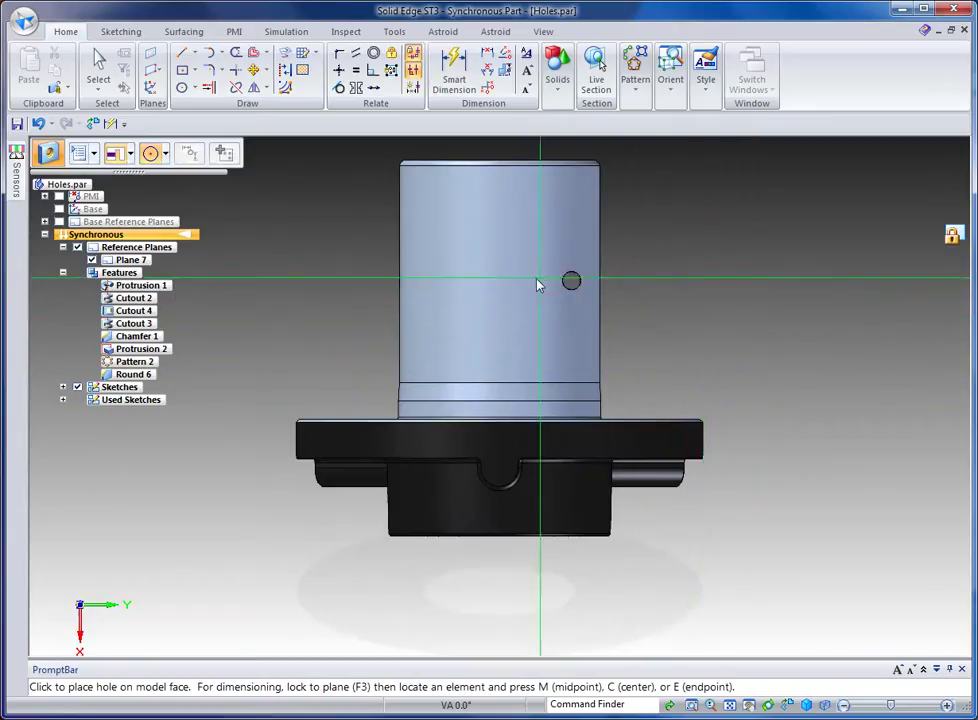
pyautogui.click(831, 705)
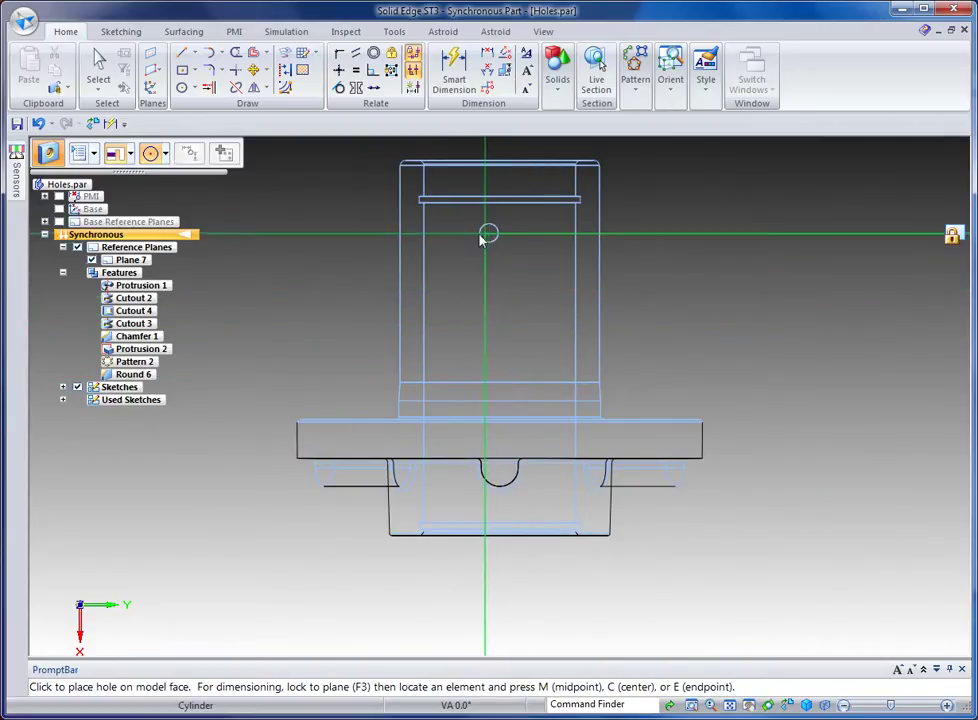
# Step: Change the keypoint snapping option and place the hole on the cylinder's centerline, aligned with the midpoint of its lower edge
pyautogui.click(153, 153)
pyautogui.click(171, 175)
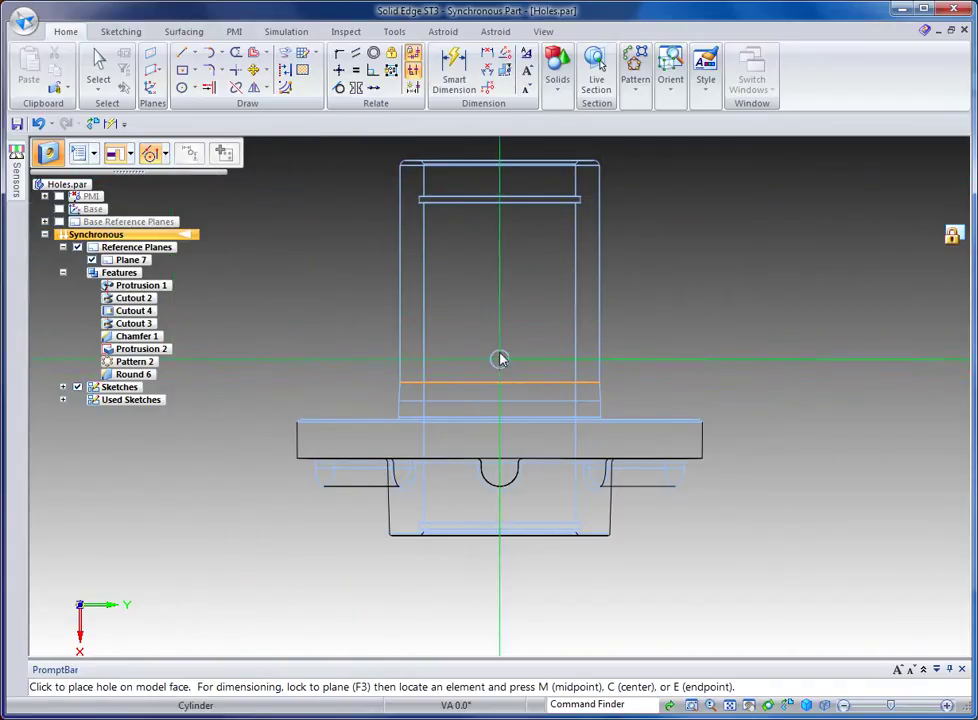
pyautogui.click(499, 276)
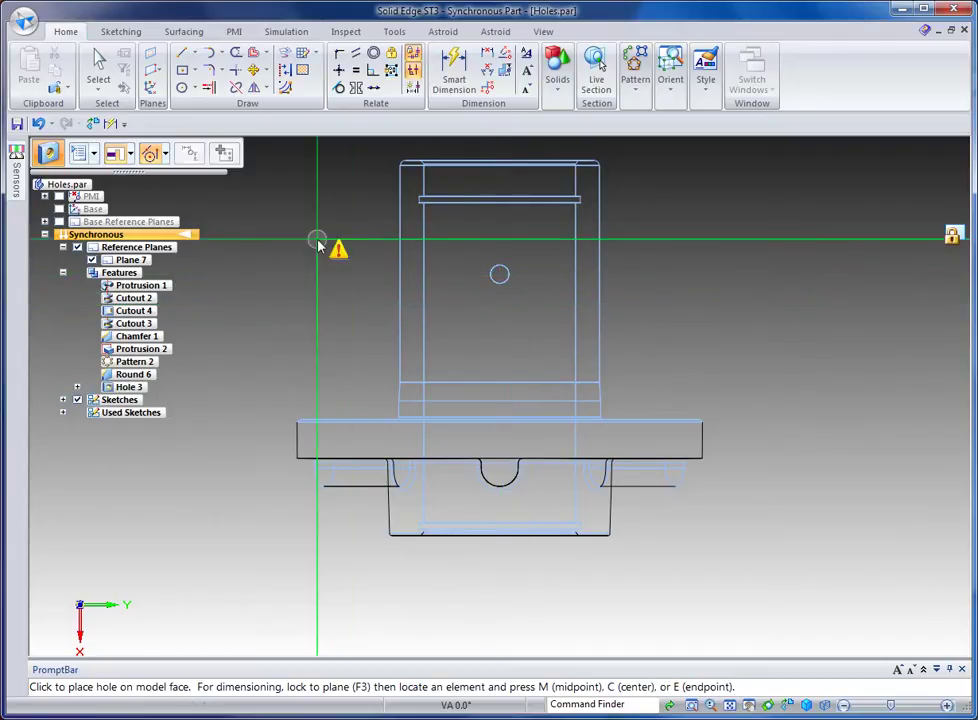
pyautogui.press('Escape')
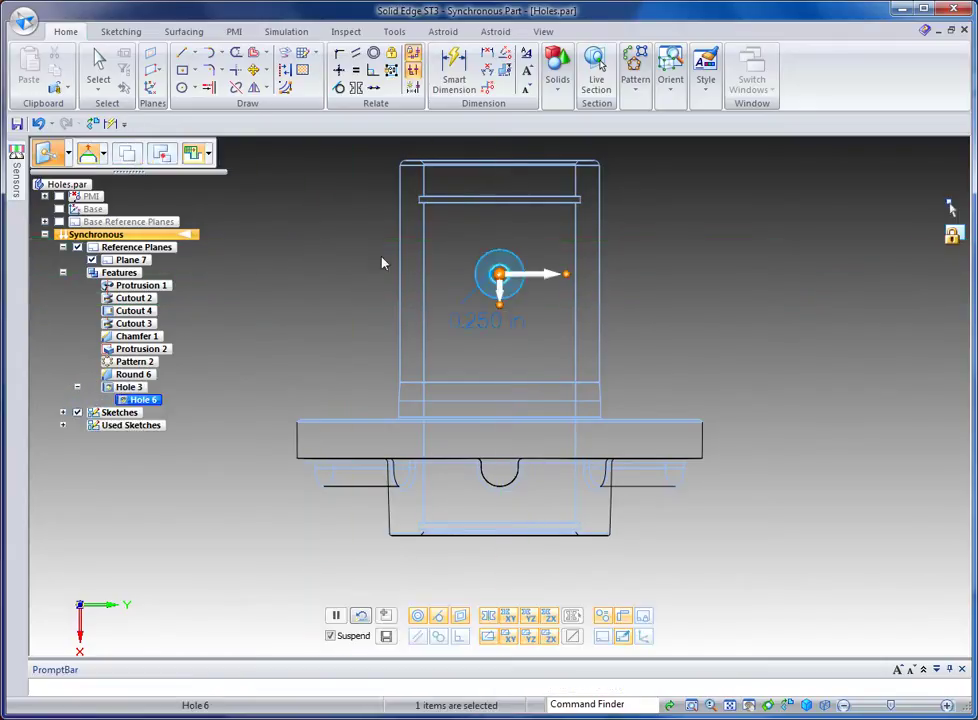
# Step: Move the placed hole along the cylinder's axis toward the flange by an entered distance
pyautogui.click(503, 292)
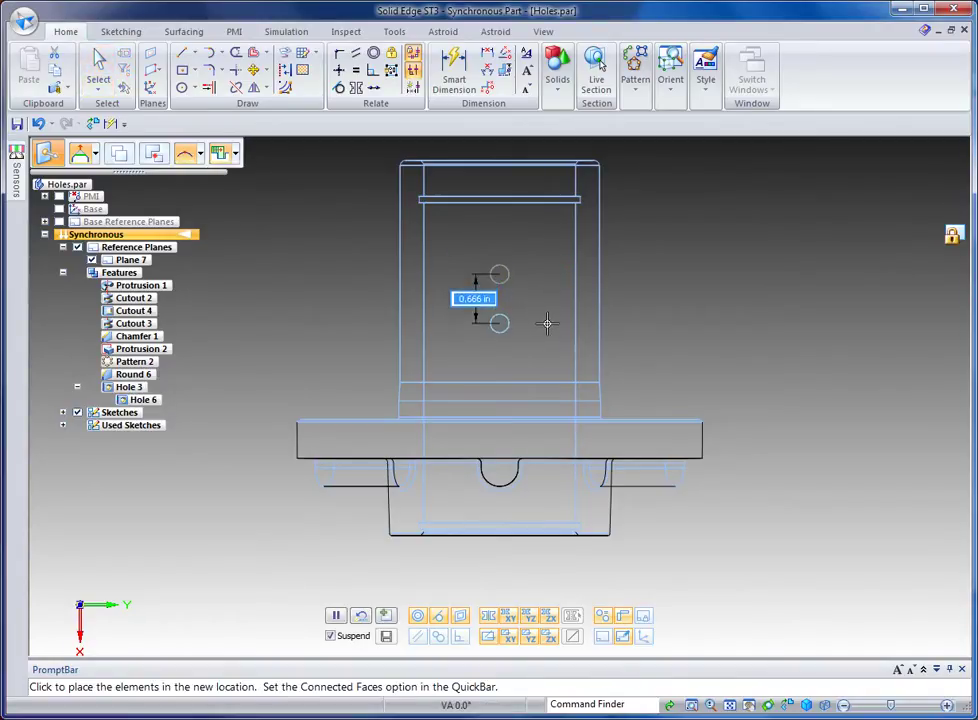
pyautogui.write('0')
pyautogui.write('.25')
pyautogui.press('Return')
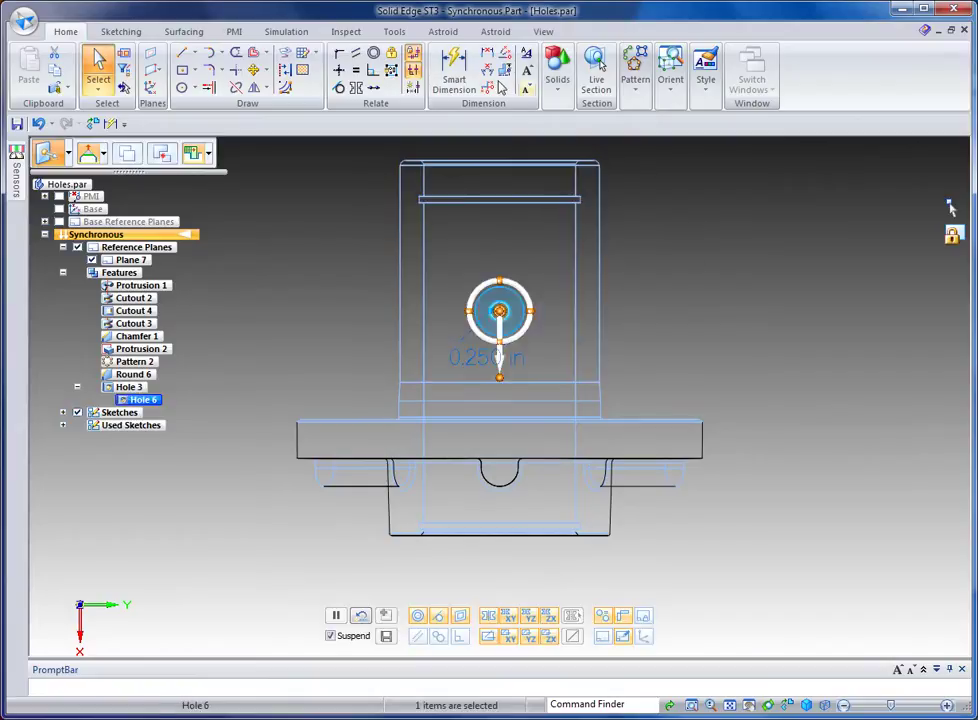
# Step: Dimension the distance from the hole to the lower edge of the internal groove and set it to 1.500 in
pyautogui.click(487, 53)
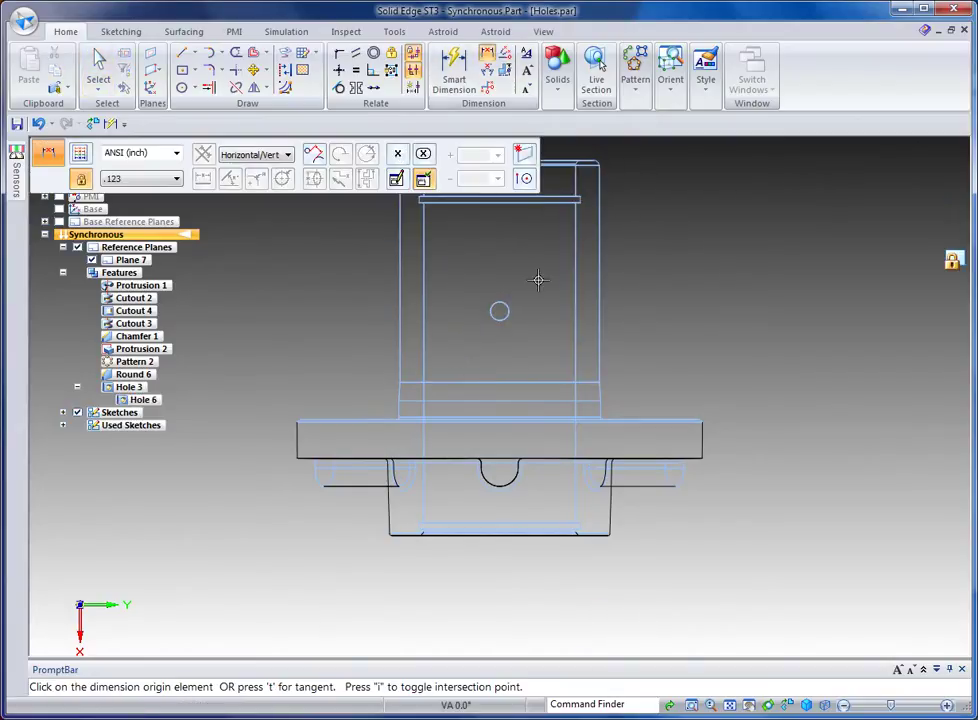
pyautogui.click(509, 310)
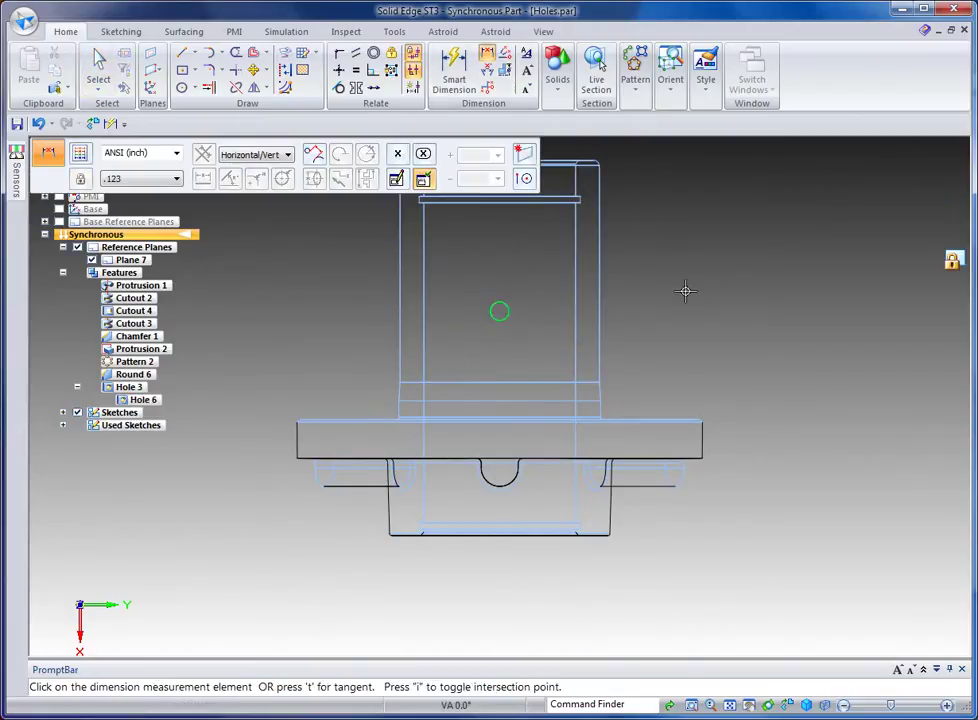
pyautogui.click(565, 204)
pyautogui.click(711, 258)
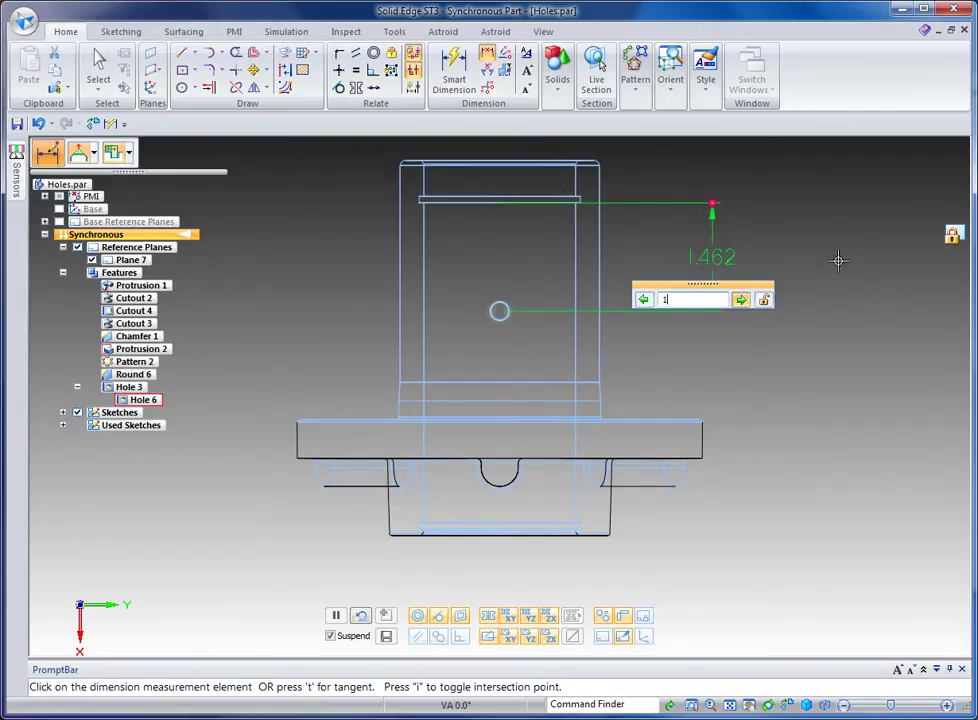
pyautogui.press('Return')
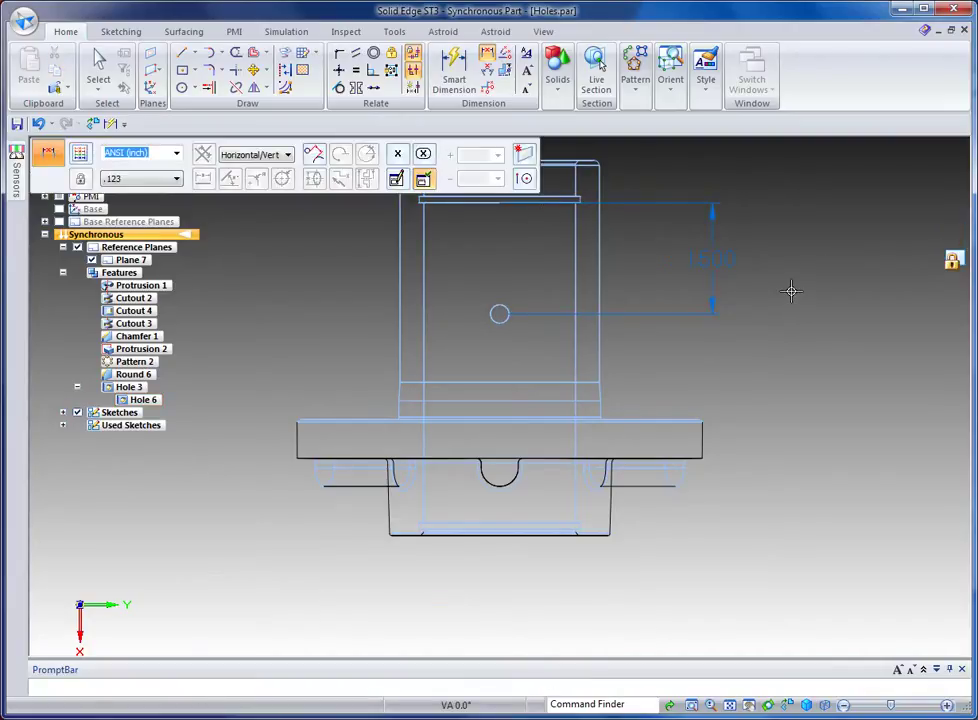
pyautogui.press('Escape')
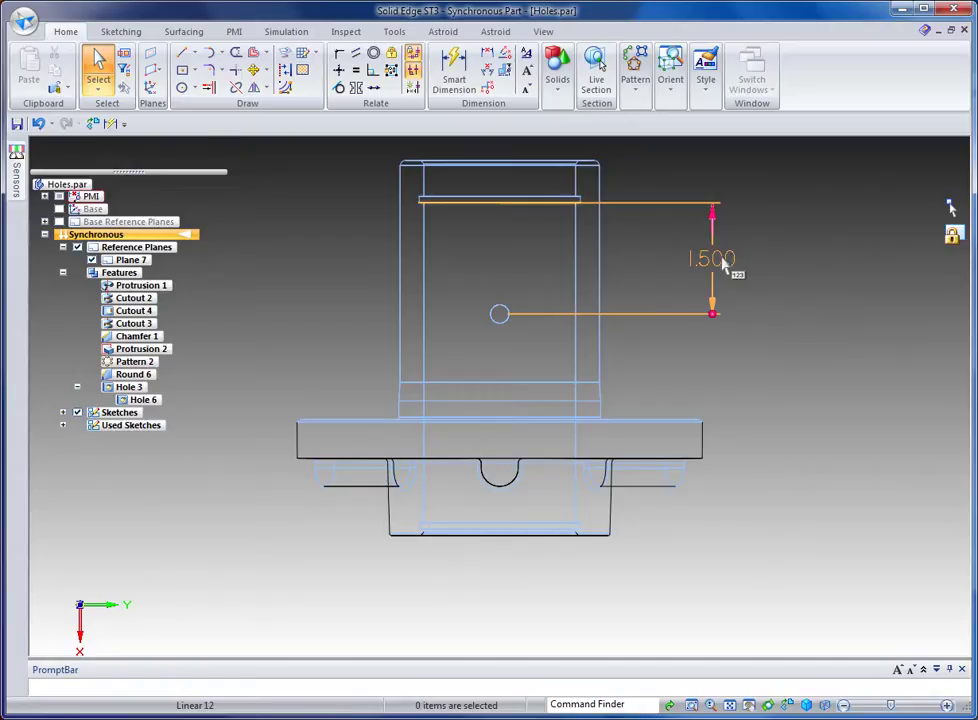
# Step: Adjust the hole-to-groove dimension dynamically to 1.650 in, moving the hole toward the flange
pyautogui.click(736, 276)
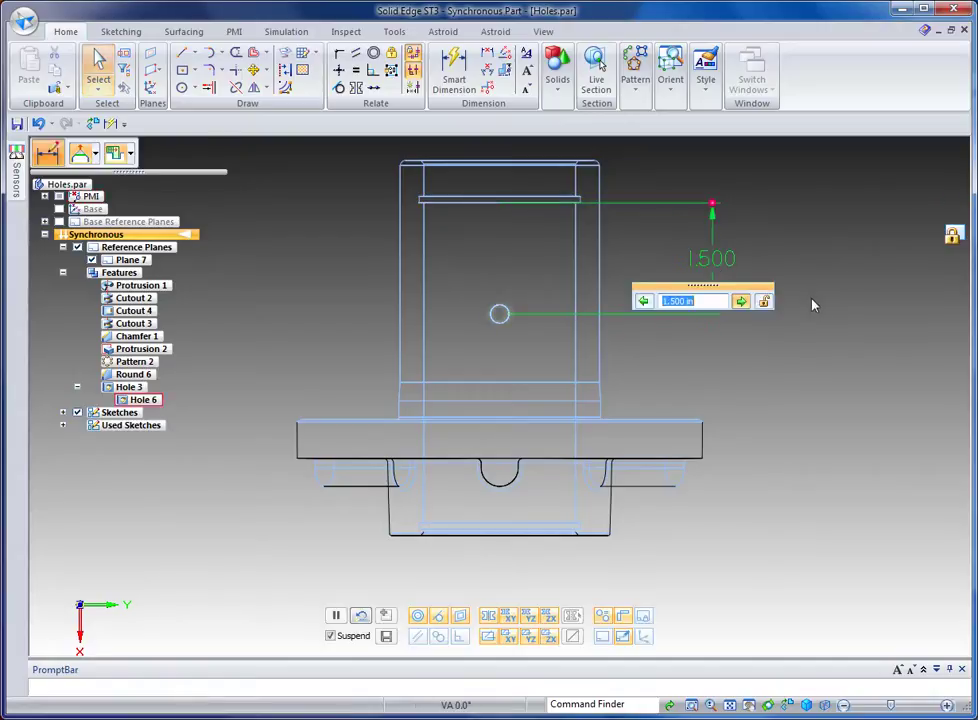
pyautogui.moveTo(728, 312); pyautogui.dragTo(777, 352)
pyautogui.scroll(-2, 786, 294)
pyautogui.scroll(6, 790, 300)
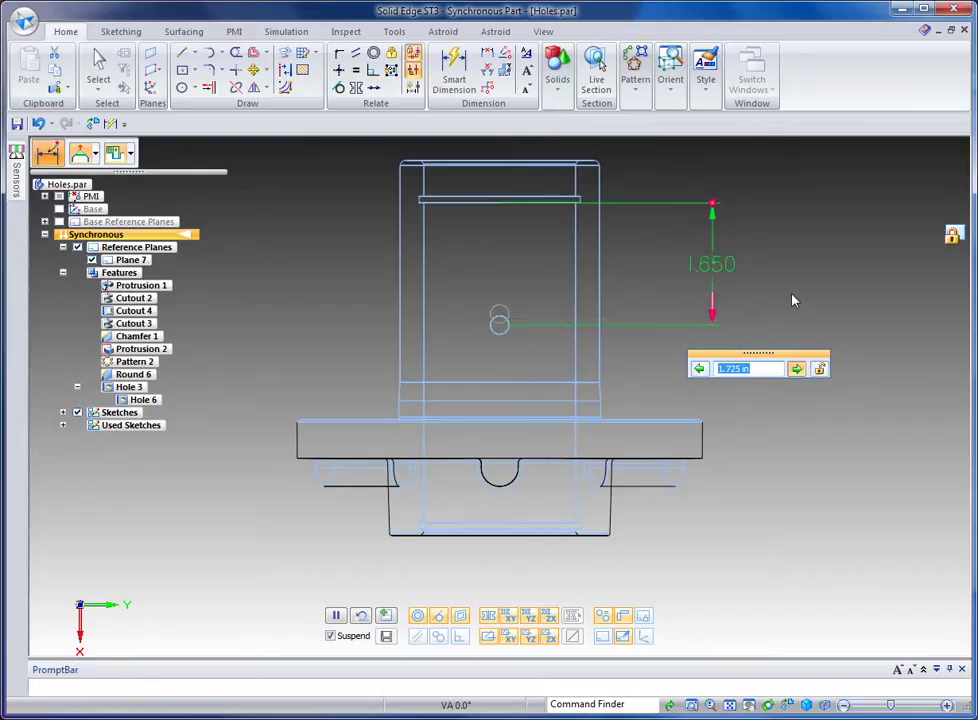
pyautogui.scroll(-2, 792, 297)
# Step: Try adjusting the hole-to-groove dimension dynamically from its opposite end, moving the groove's lower edge while the hole stays fixed
pyautogui.click(700, 370)
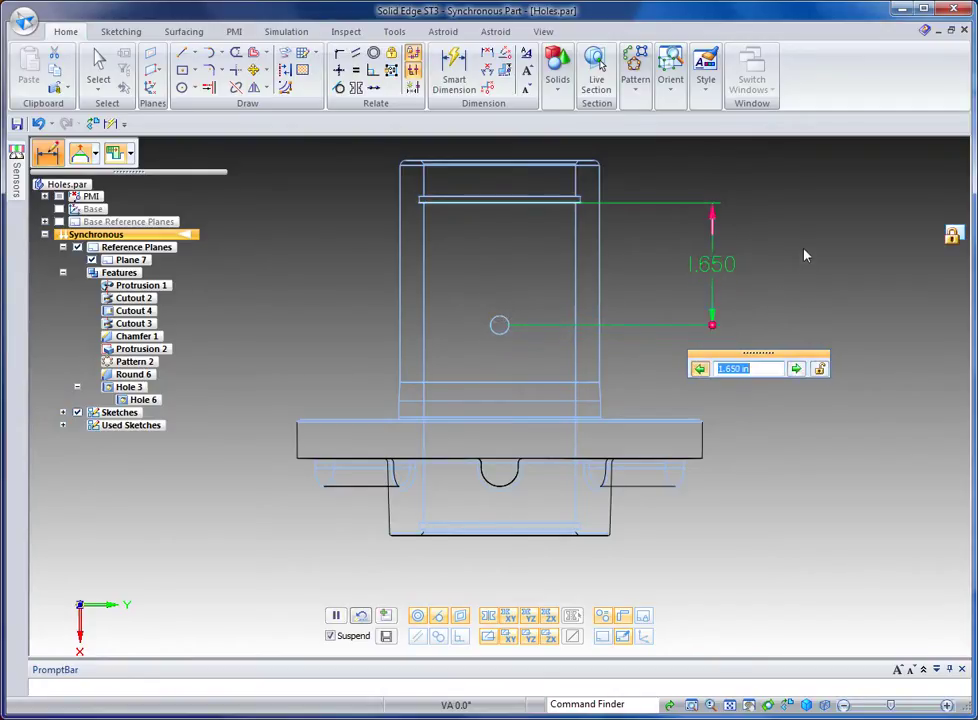
pyautogui.scroll(-8, 800, 252)
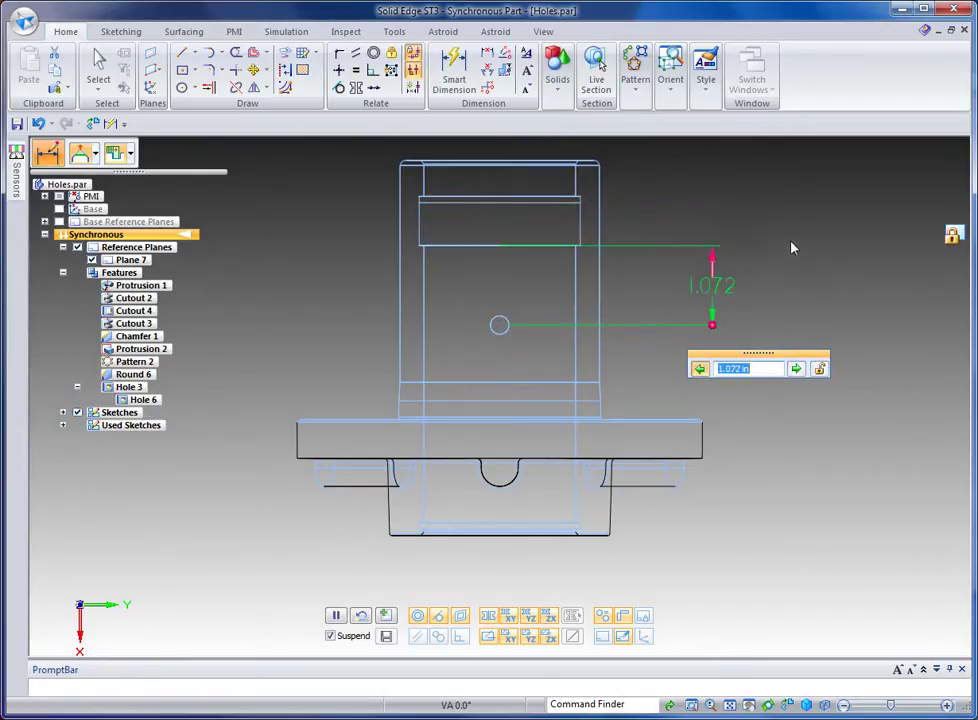
pyautogui.scroll(2, 792, 248)
pyautogui.scroll(-1, 792, 243)
pyautogui.scroll(2, 792, 243)
pyautogui.press('Return')
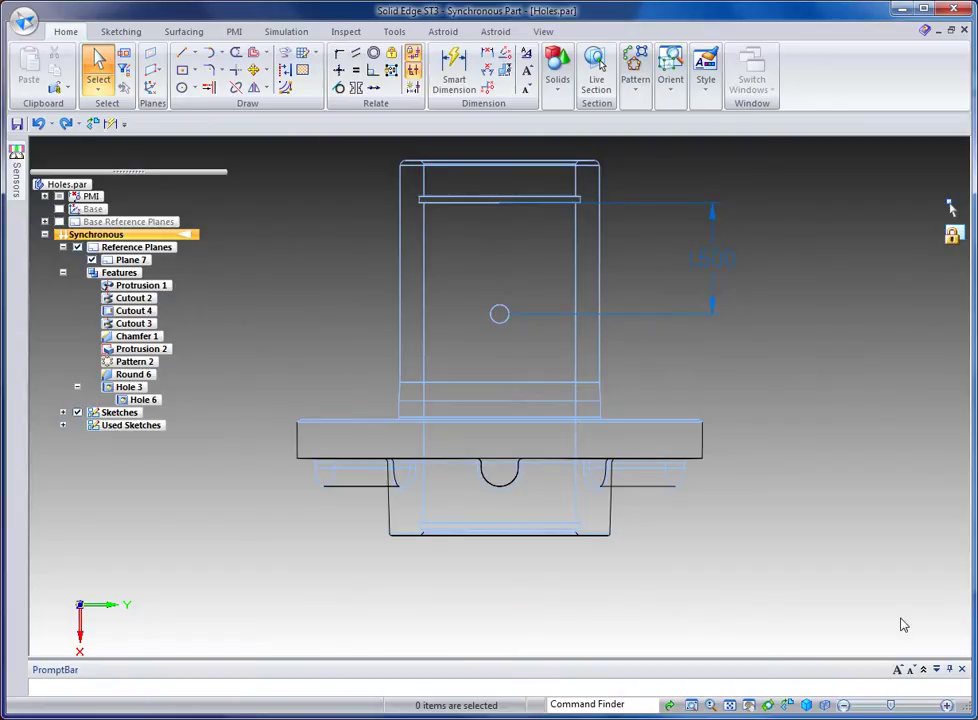
# Step: Return the part to a shaded, tilted view and hide the reference plane tangent to the upper cylinder
pyautogui.click(826, 706)
pyautogui.click(948, 708)
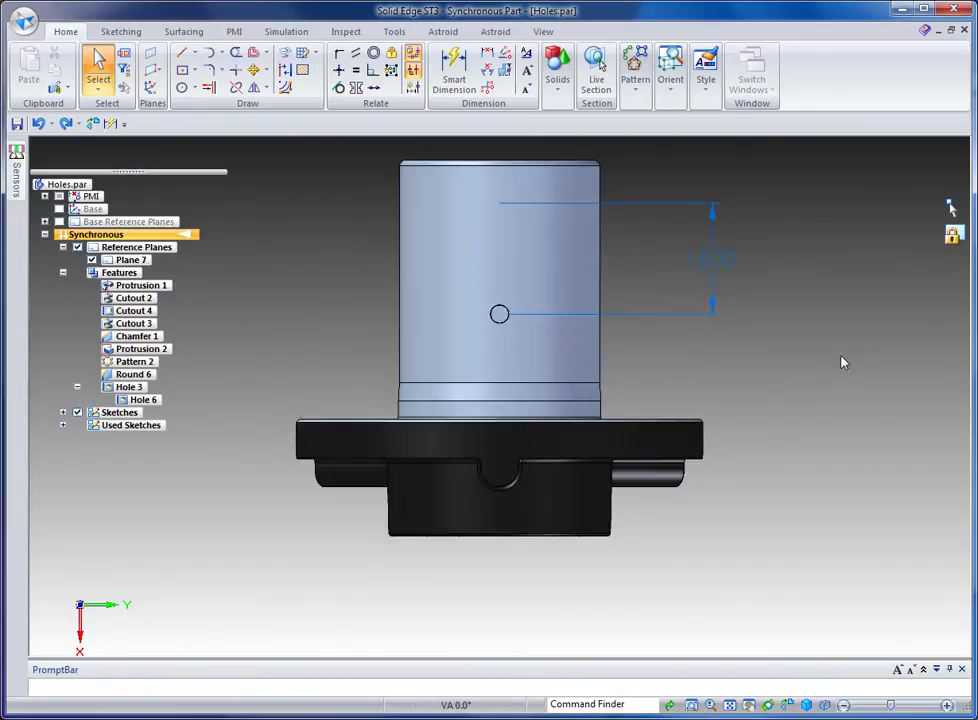
pyautogui.click(92, 259)
pyautogui.moveTo(815, 408); pyautogui.dragTo(707, 439, button='middle')
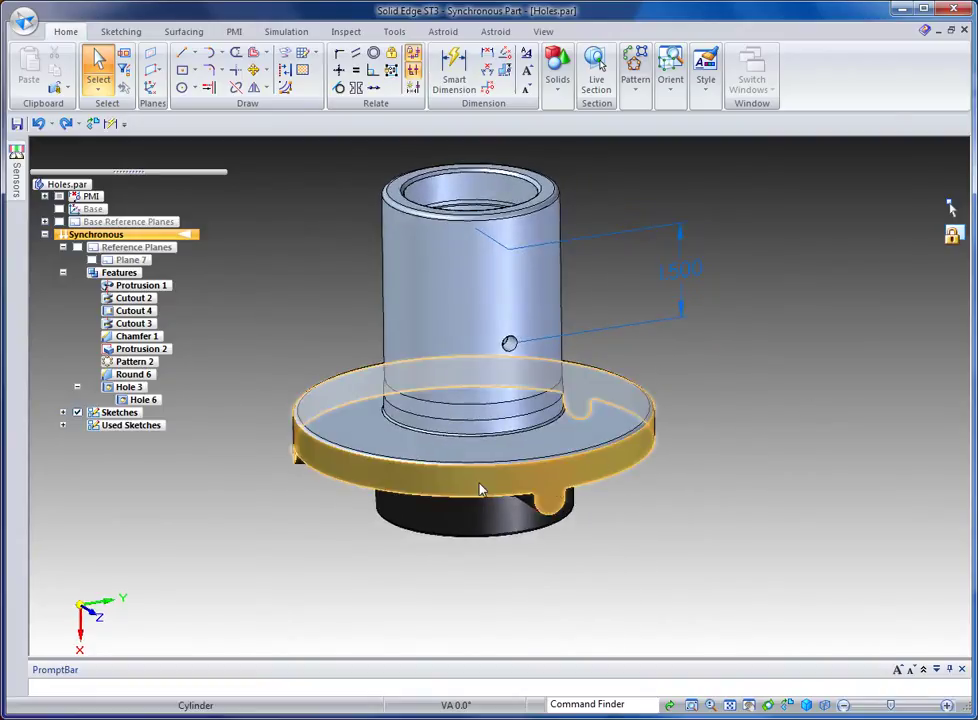
# Step: Create a tangent reference plane on the flange's outer cylindrical face, aligned with the rounded tab below the flange
pyautogui.click(152, 70)
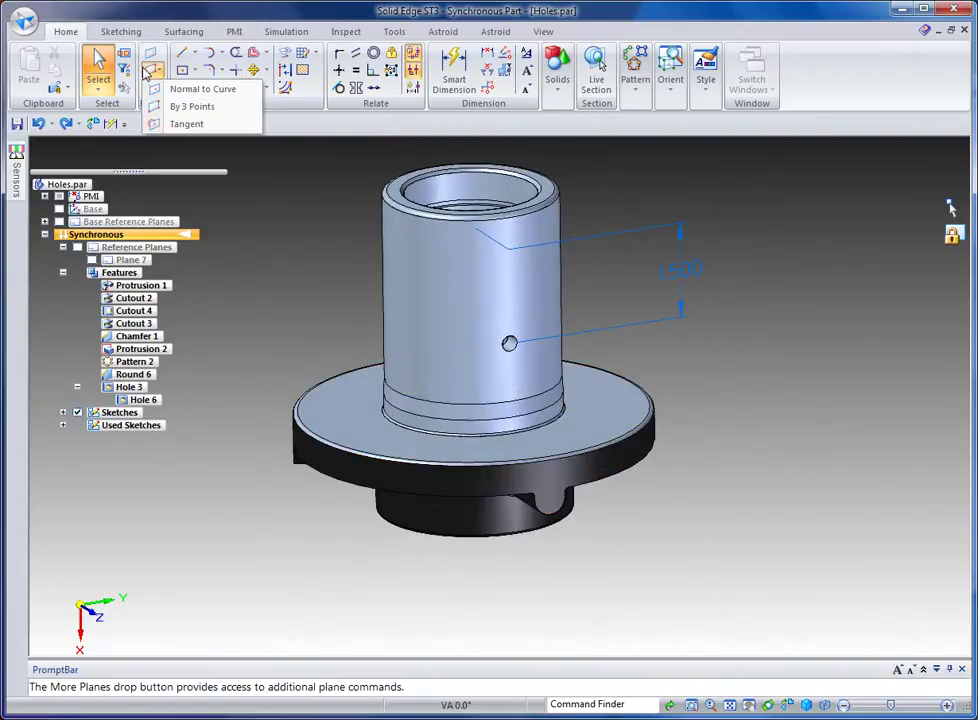
pyautogui.click(177, 124)
pyautogui.moveTo(880, 400); pyautogui.dragTo(740, 405, button='middle')
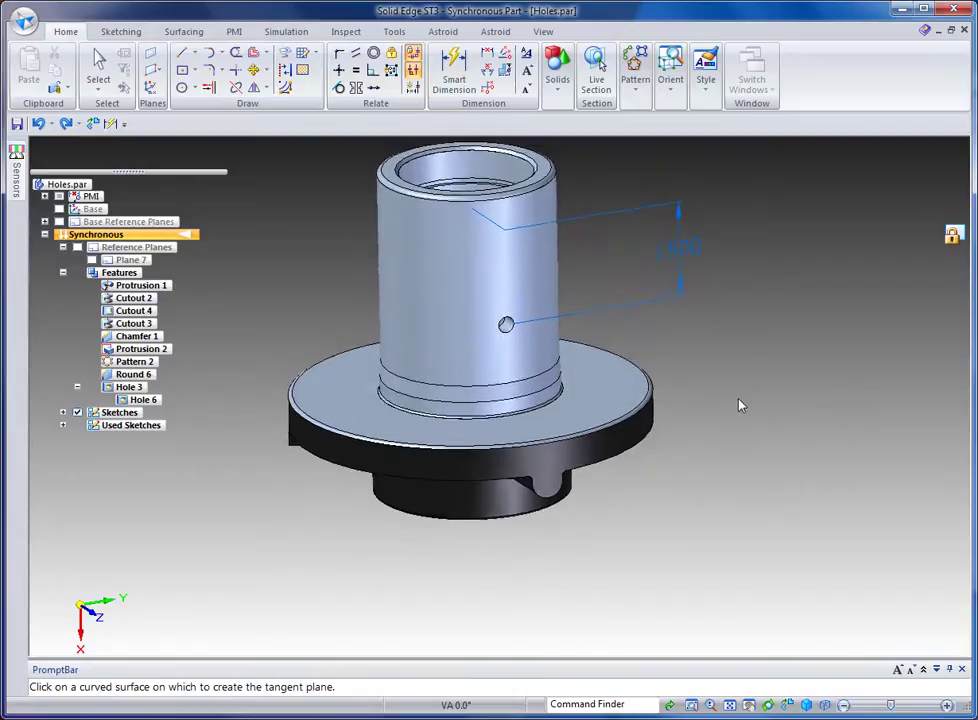
pyautogui.click(640, 433)
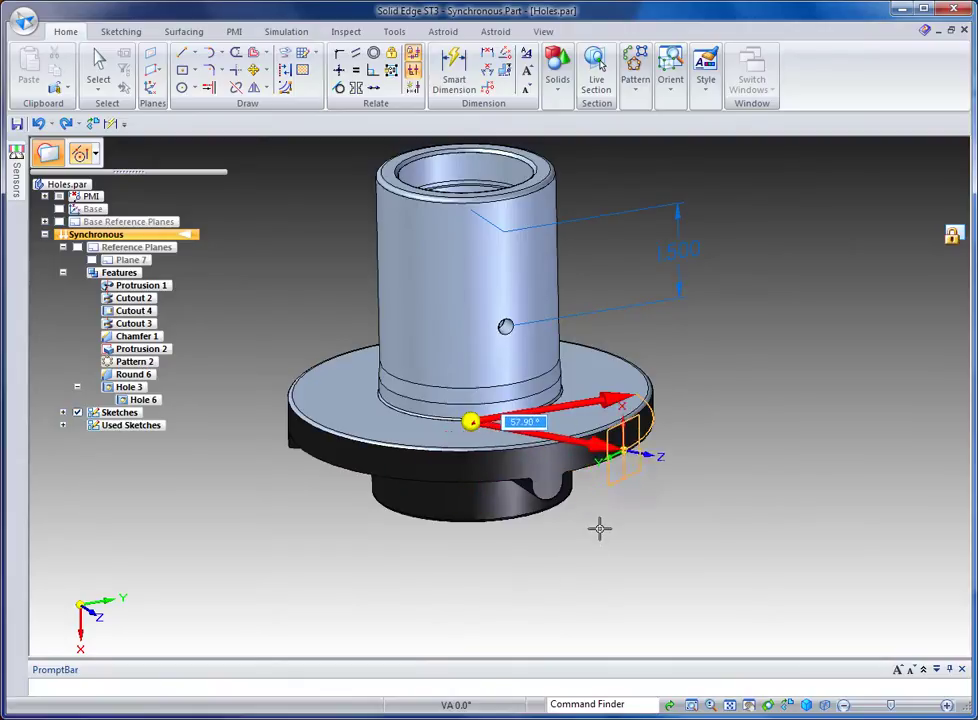
pyautogui.click(553, 492)
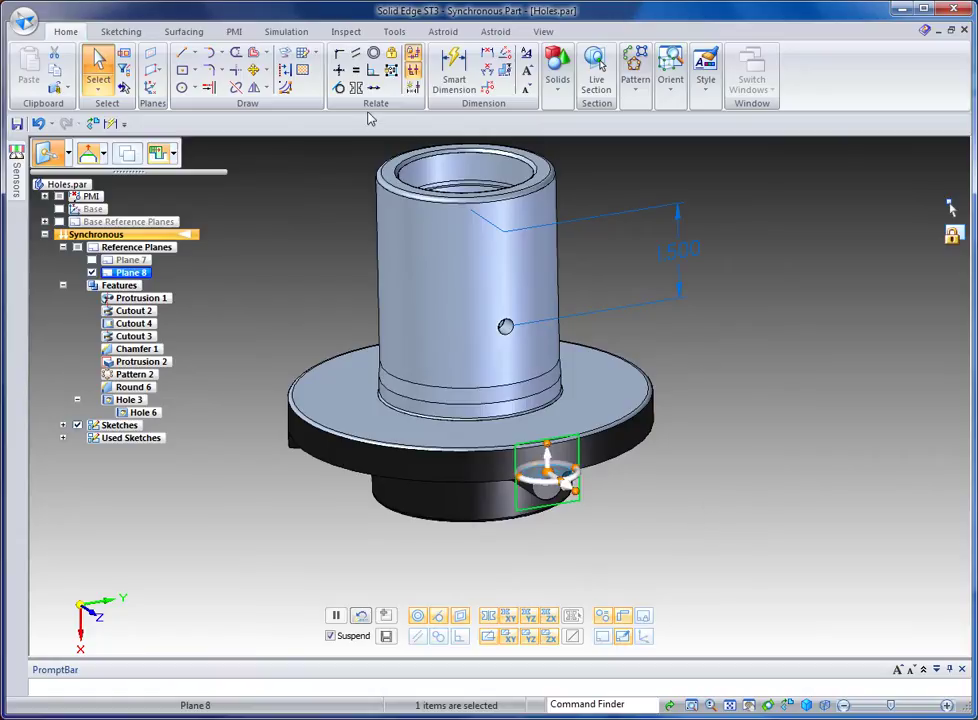
# Step: Place a 0.250 in hole in the flange rim on the tangent plane, using center keypoint snapping to align it above the rounded tab's arc
pyautogui.click(557, 88)
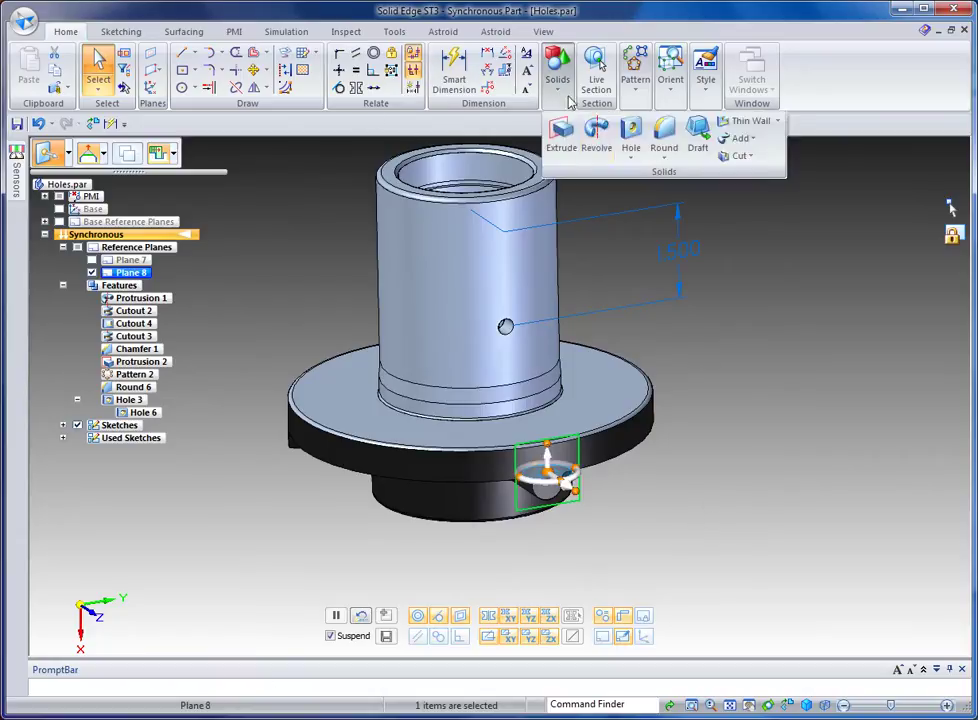
pyautogui.click(634, 129)
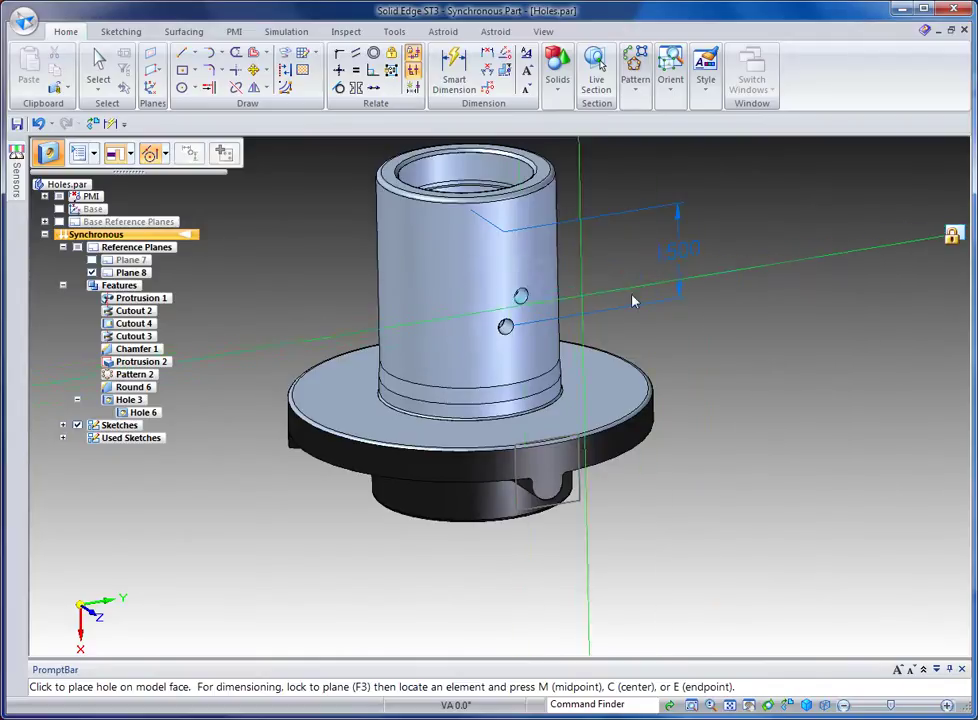
pyautogui.click(952, 237)
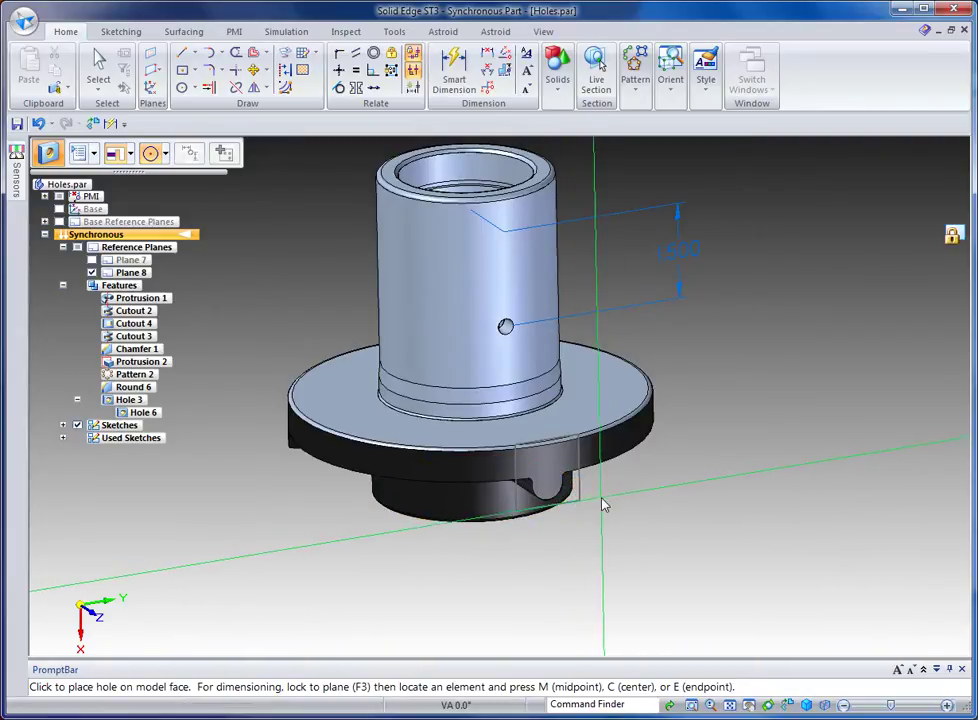
pyautogui.hotkey('ctrl', 'h')
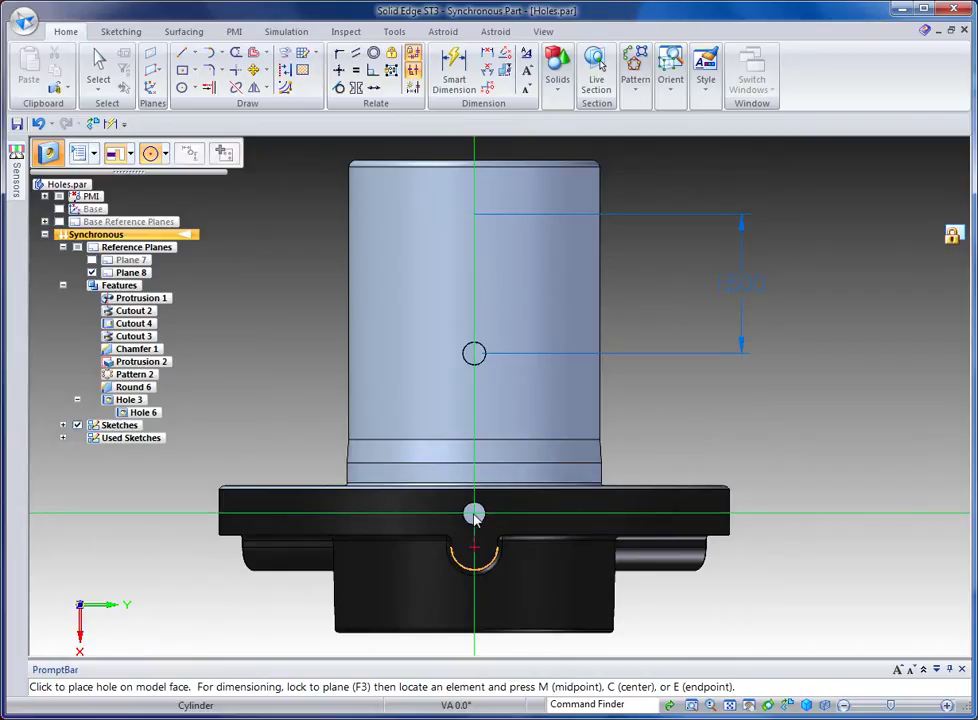
pyautogui.click(474, 514)
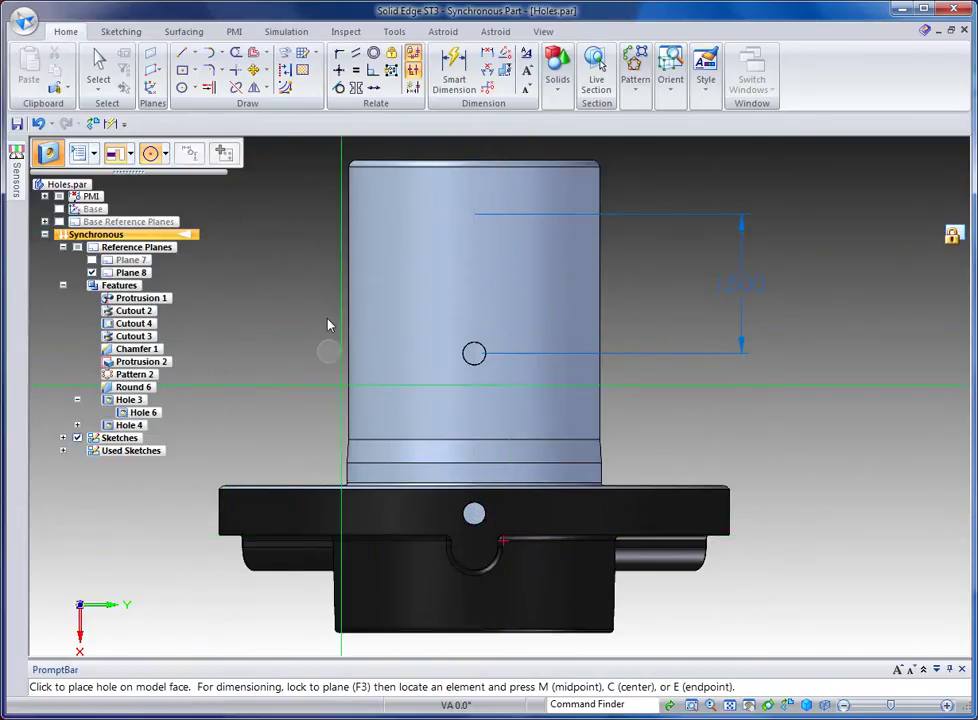
pyautogui.click(98, 62)
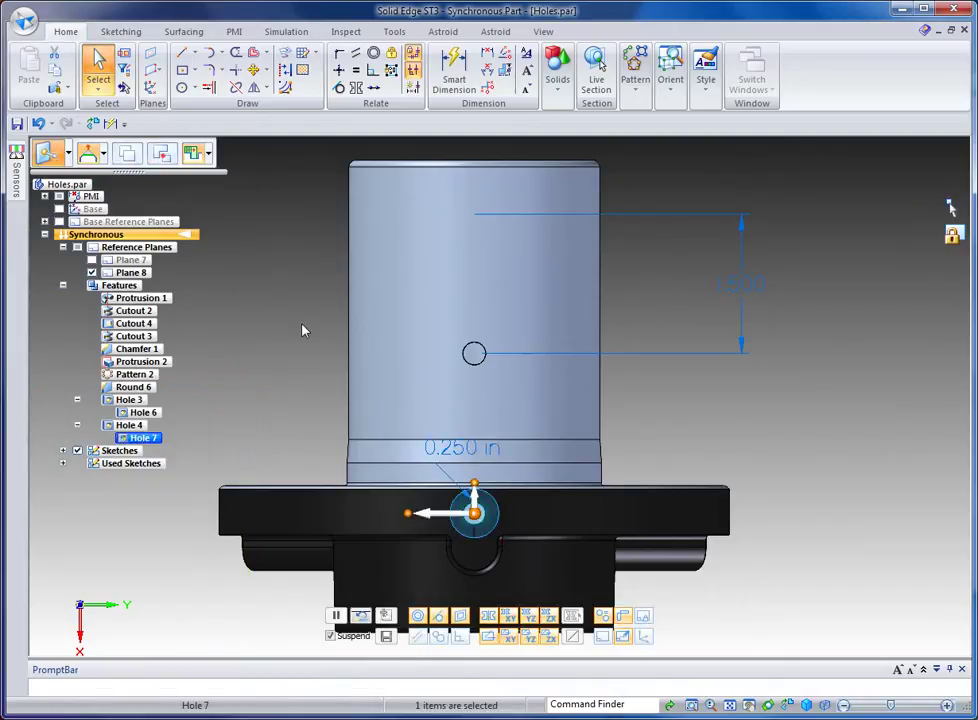
pyautogui.press('Escape')
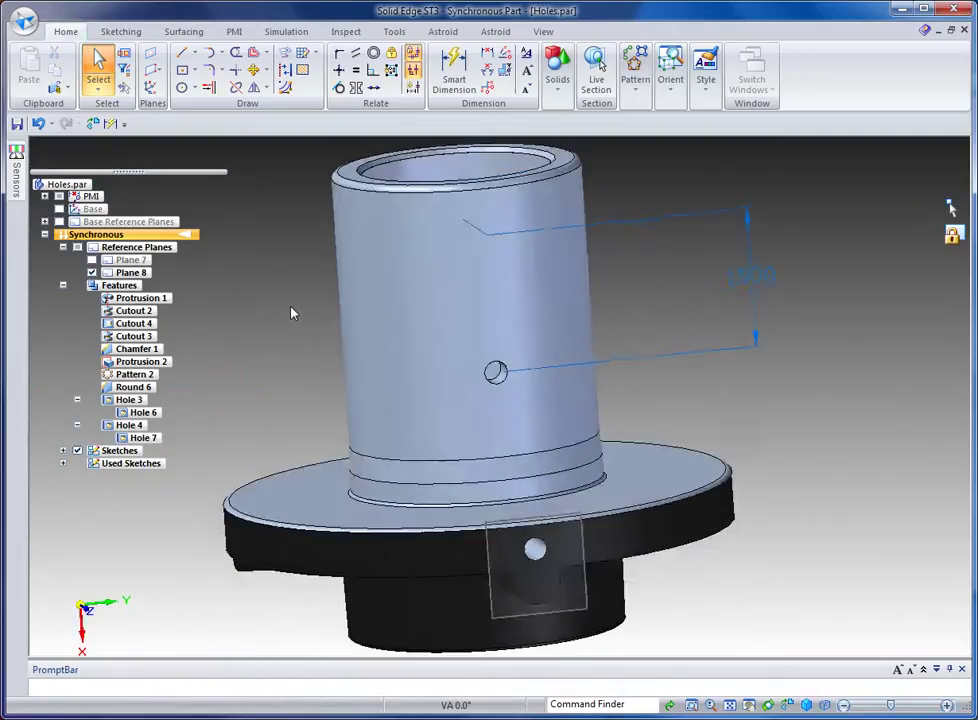